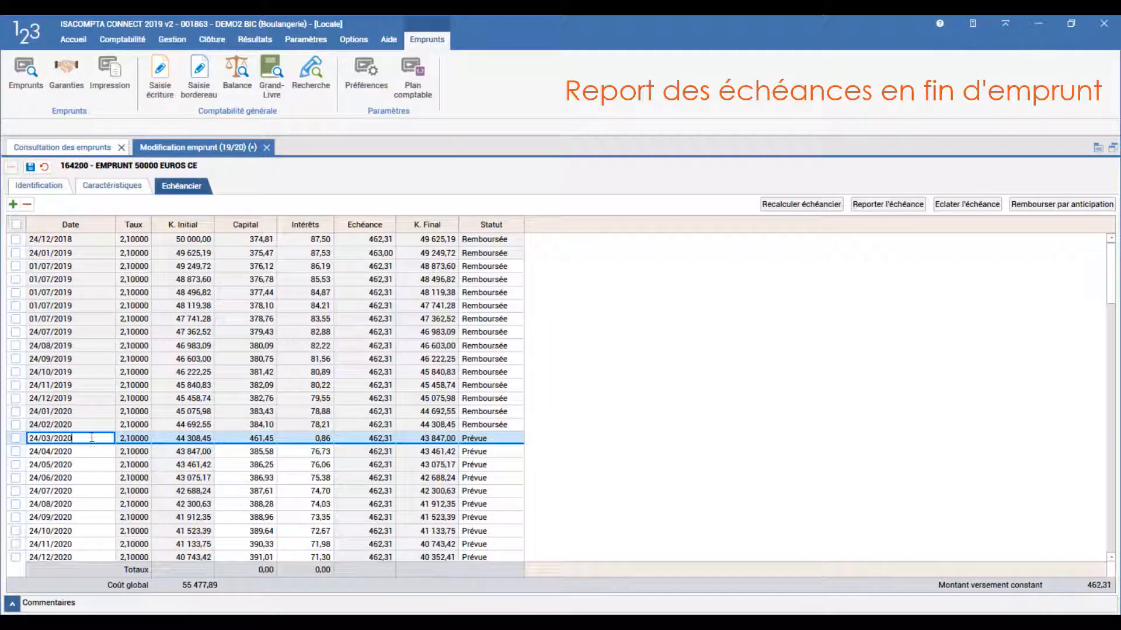
Mark the 24/03/2020 instalment as Reportée, postpone it to 24/12/2028, and check the end of the schedule
click(495, 439)
click(515, 438)
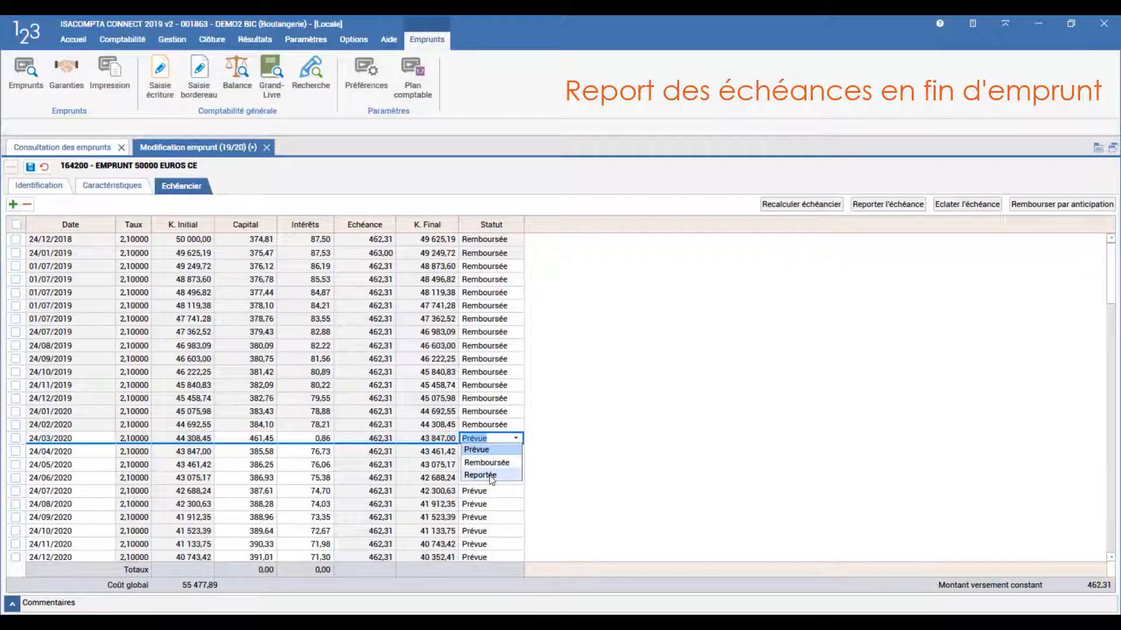
click(493, 475)
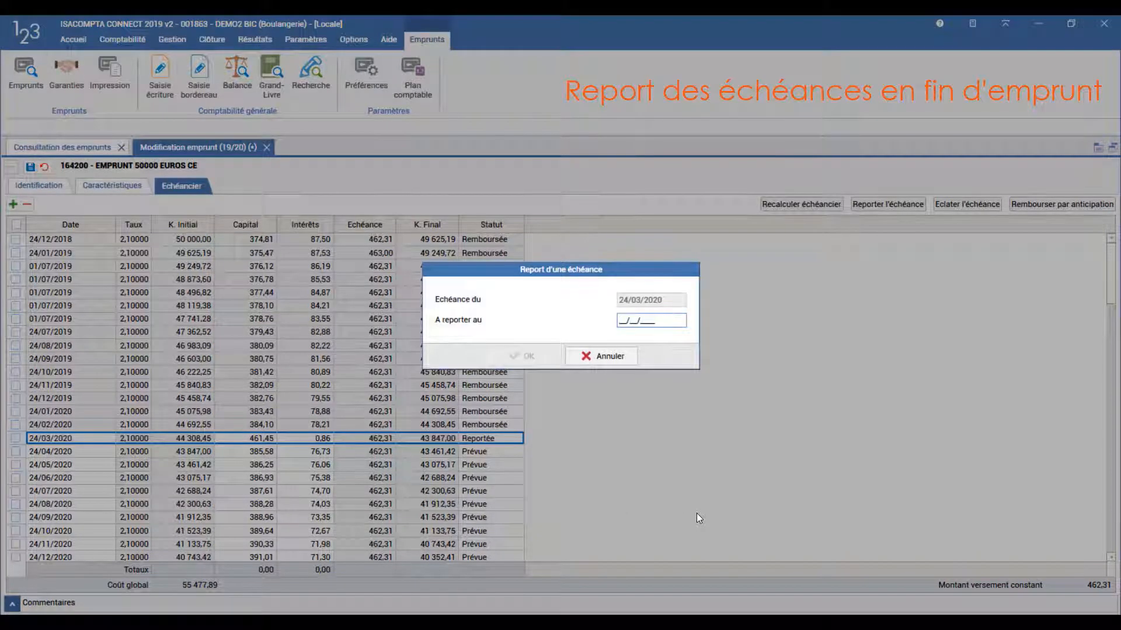
text(24/1)
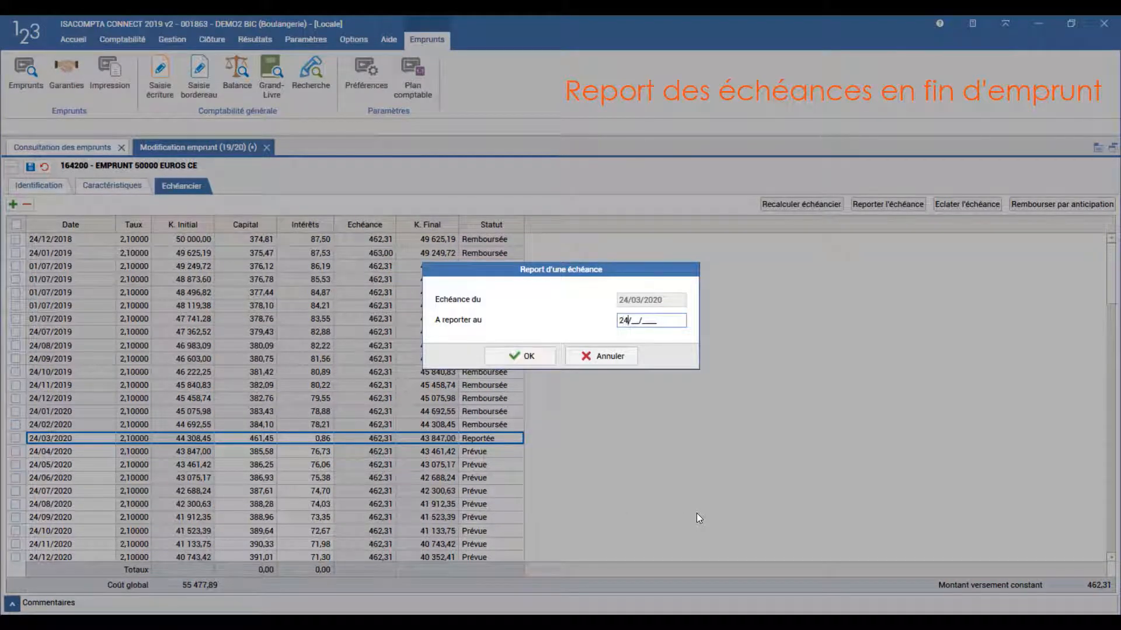
text(2/2028)
click(526, 352)
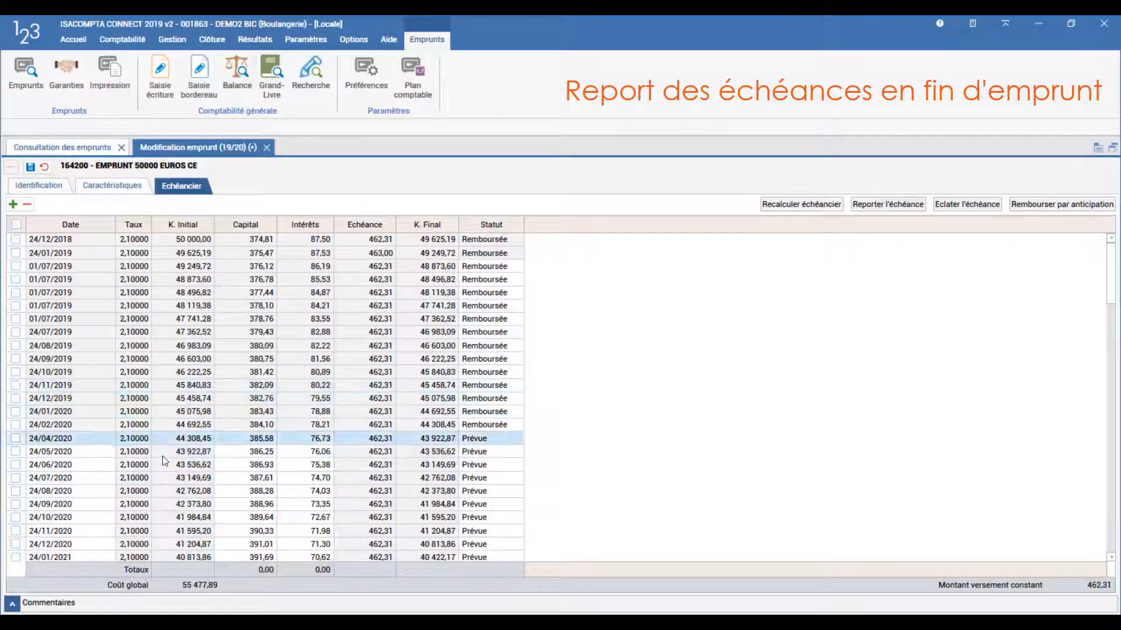
drag(1113, 301, 1112, 549)
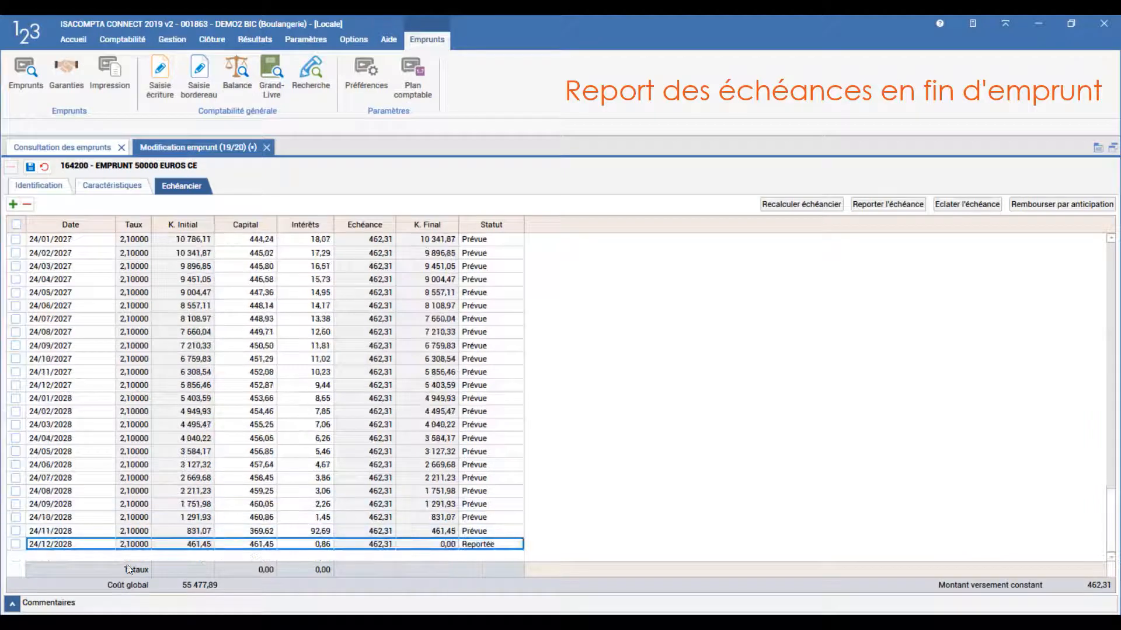
mouse_move(61, 546)
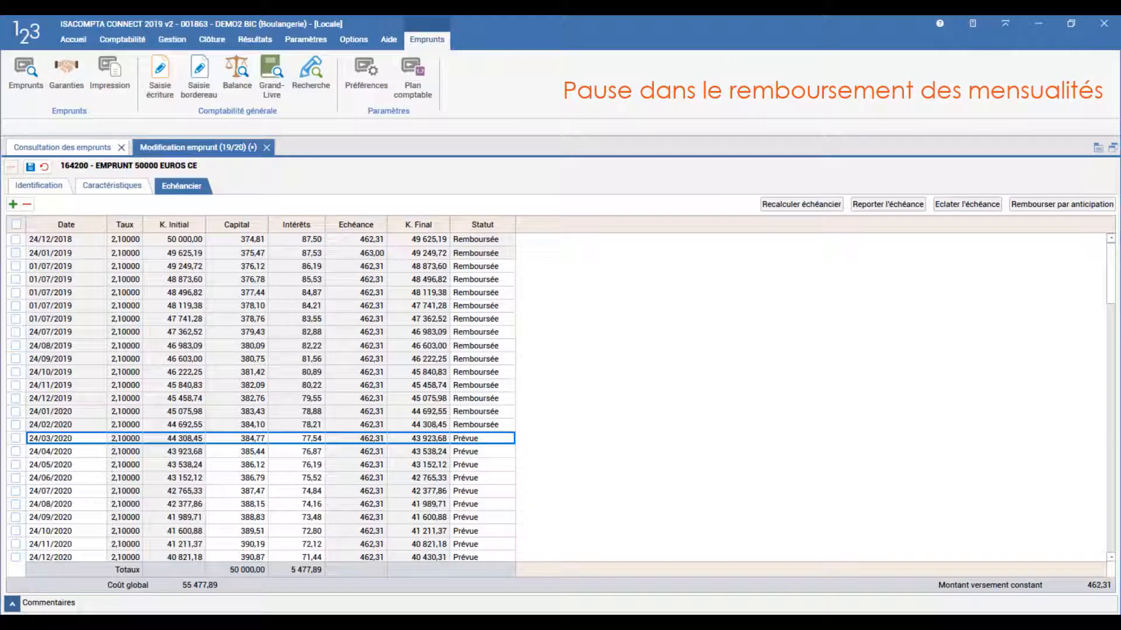
Review the loan's characteristics, and set capital and interest to 0 for the 24/03/2020 and 24/04/2020 instalments in the schedule
click(138, 185)
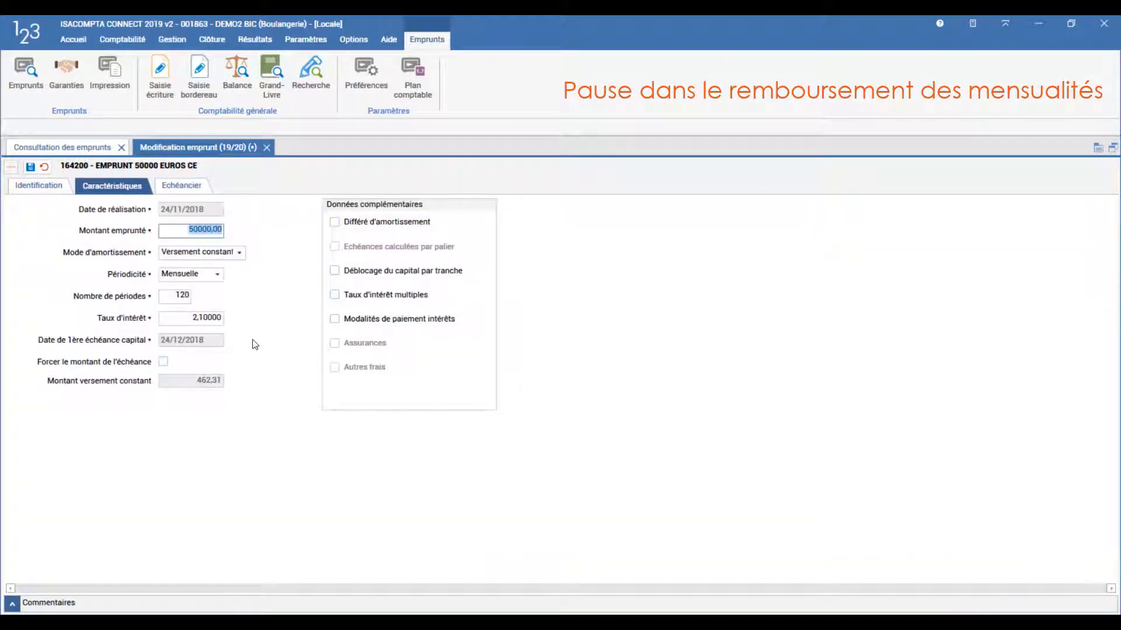
click(174, 193)
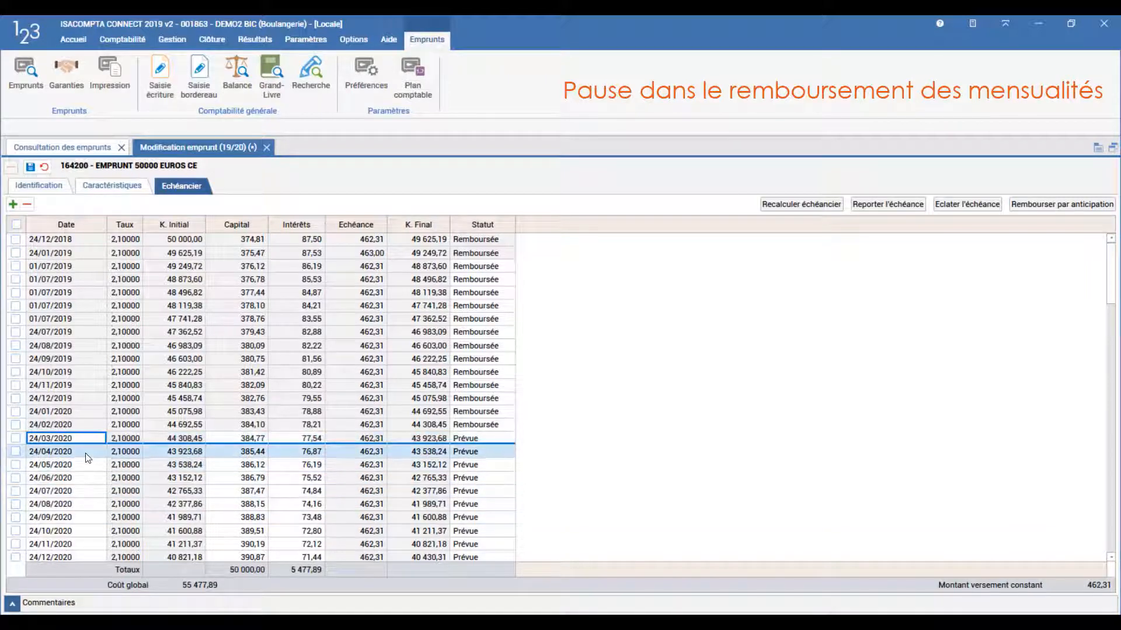
click(256, 440)
text(0)
click(302, 442)
text(0)
click(257, 454)
text(0)
click(302, 455)
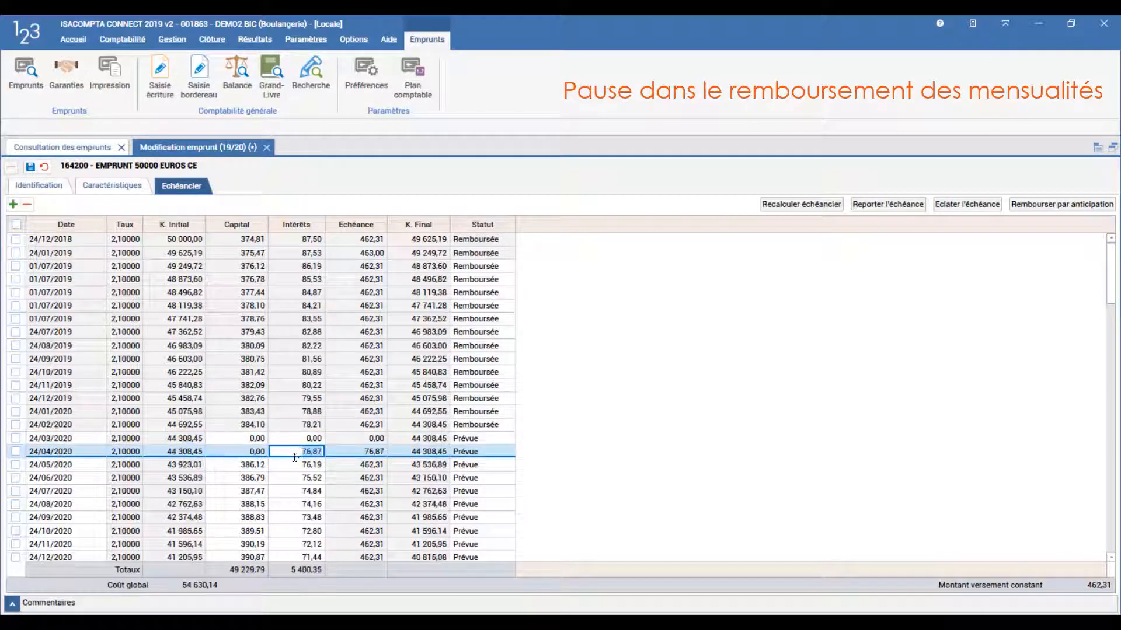
text(0)
Set capital and interest to 0 for the 24/05/2020 and 24/06/2020 instalments
click(257, 465)
text(0)
click(306, 461)
text(0)
click(254, 477)
text(0)
click(306, 479)
text(0)
Recalculate the repayment schedule starting from the 24/07/2020 instalment
click(252, 492)
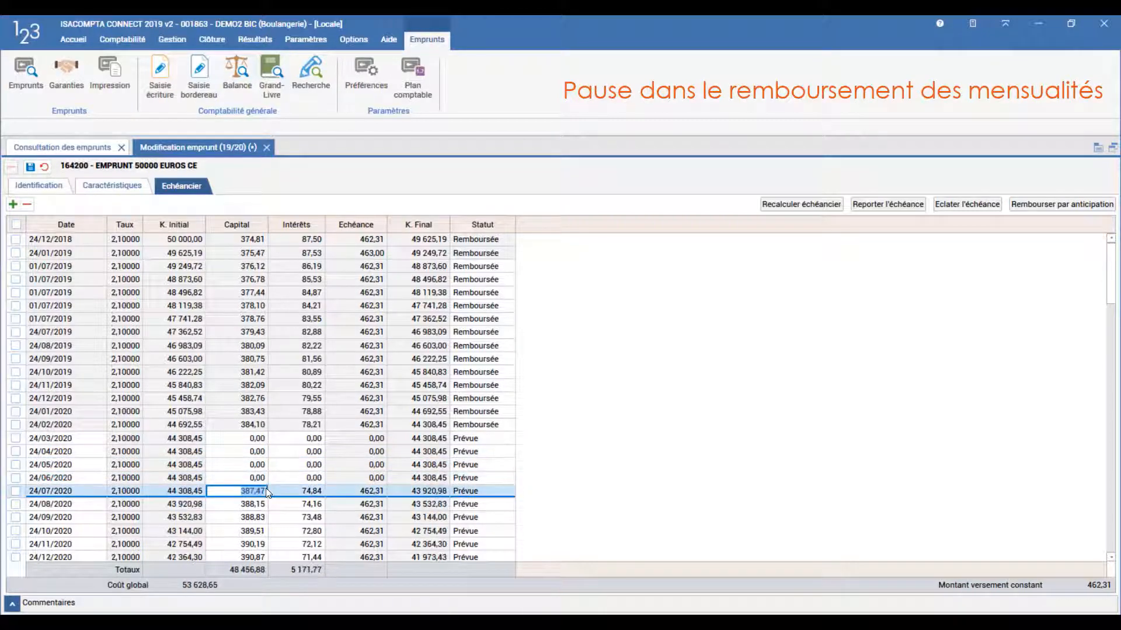
click(790, 205)
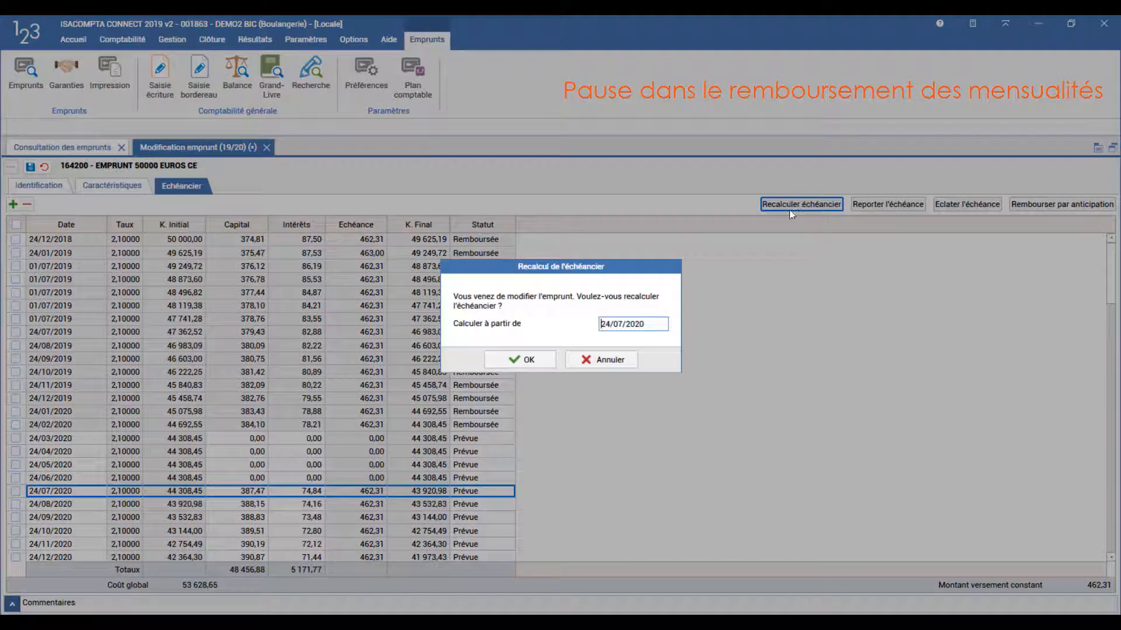
click(545, 359)
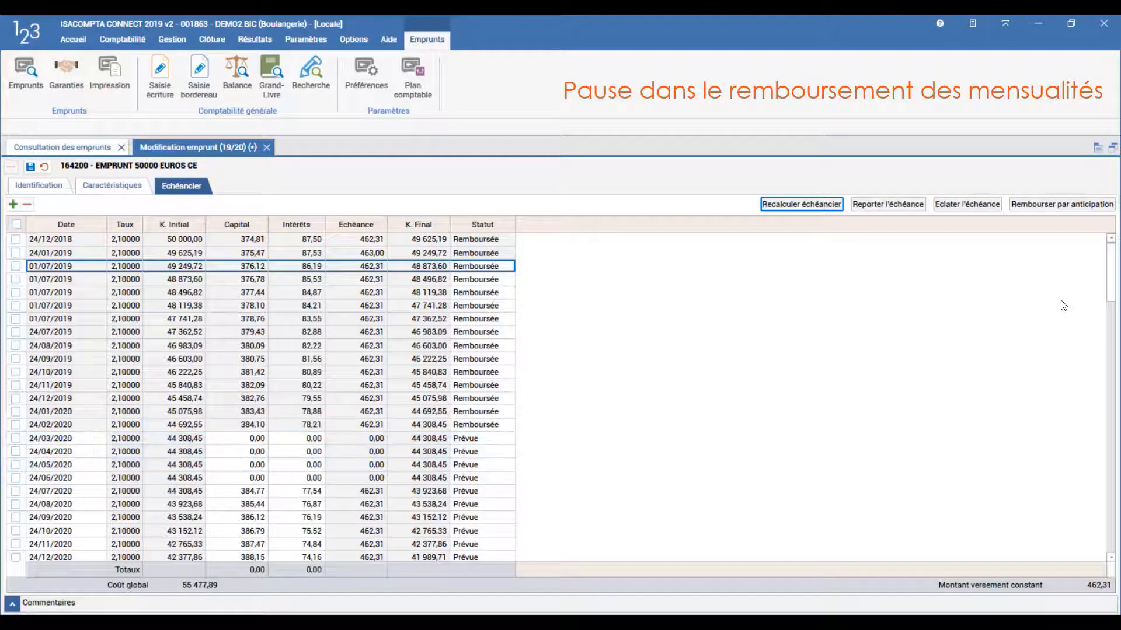
Examine the final instalments of the recalculated schedule and the number of periods in the loan's characteristics
drag(1111, 283, 1112, 543)
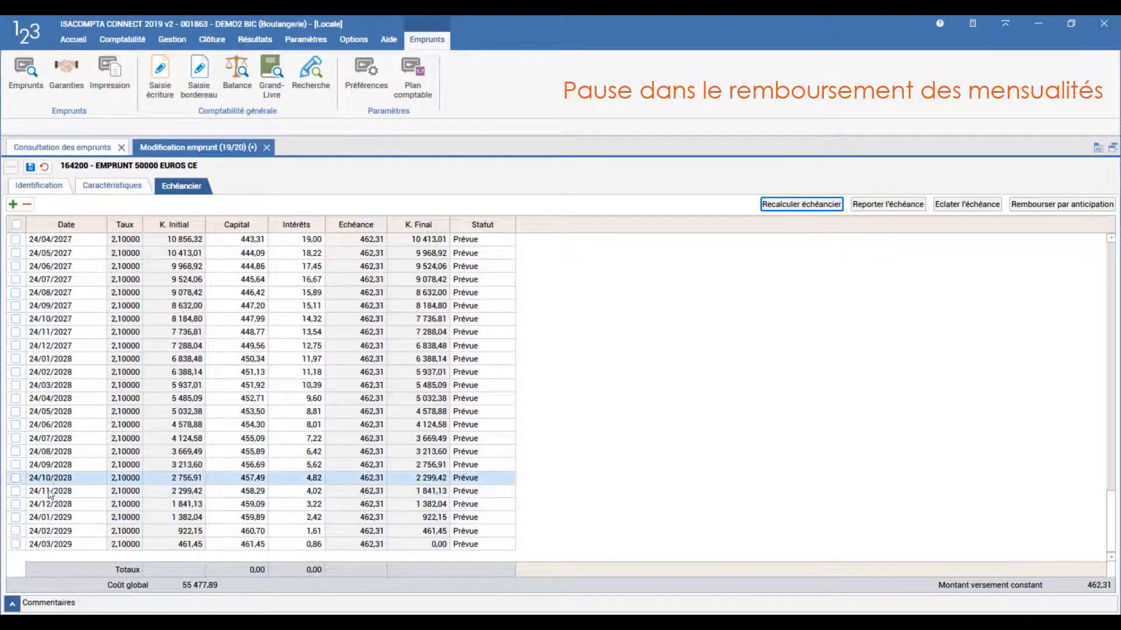
click(75, 493)
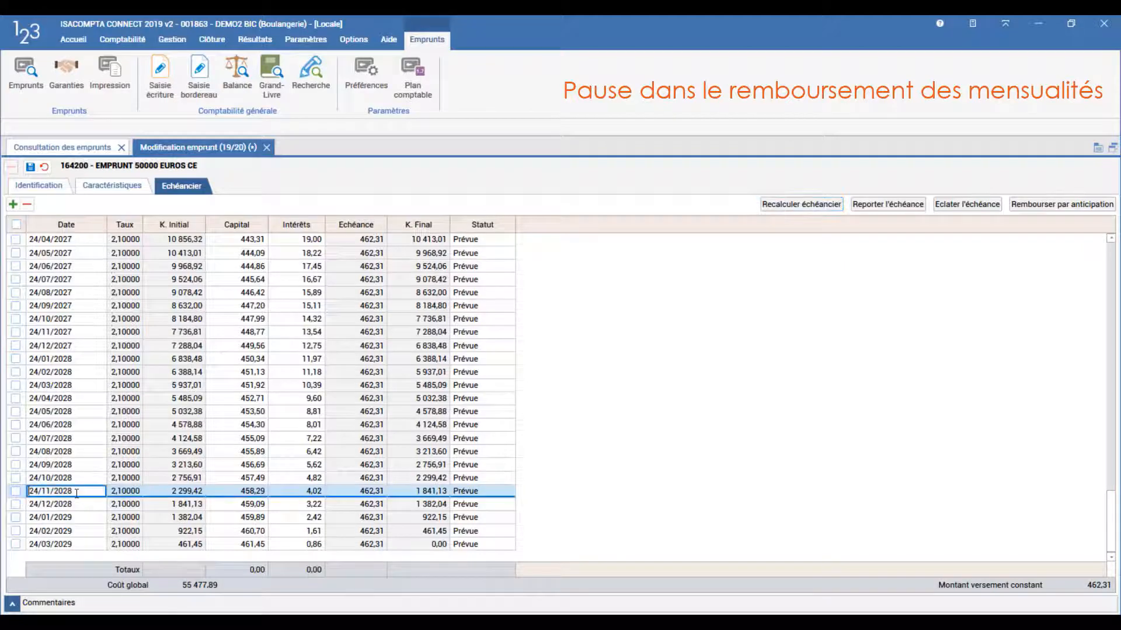
click(82, 544)
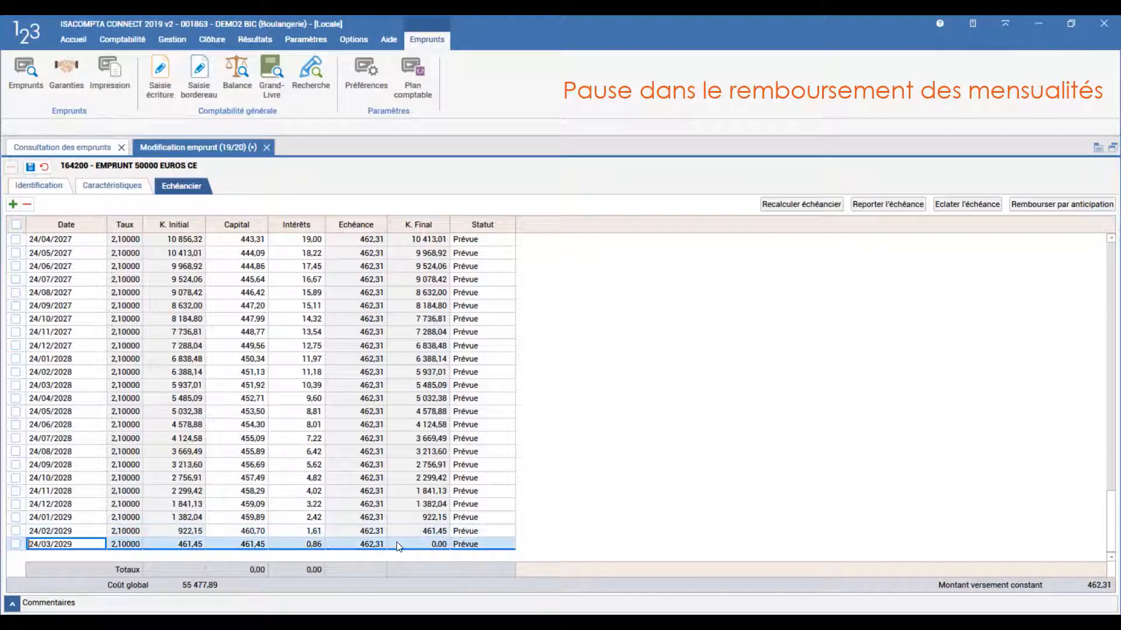
click(120, 192)
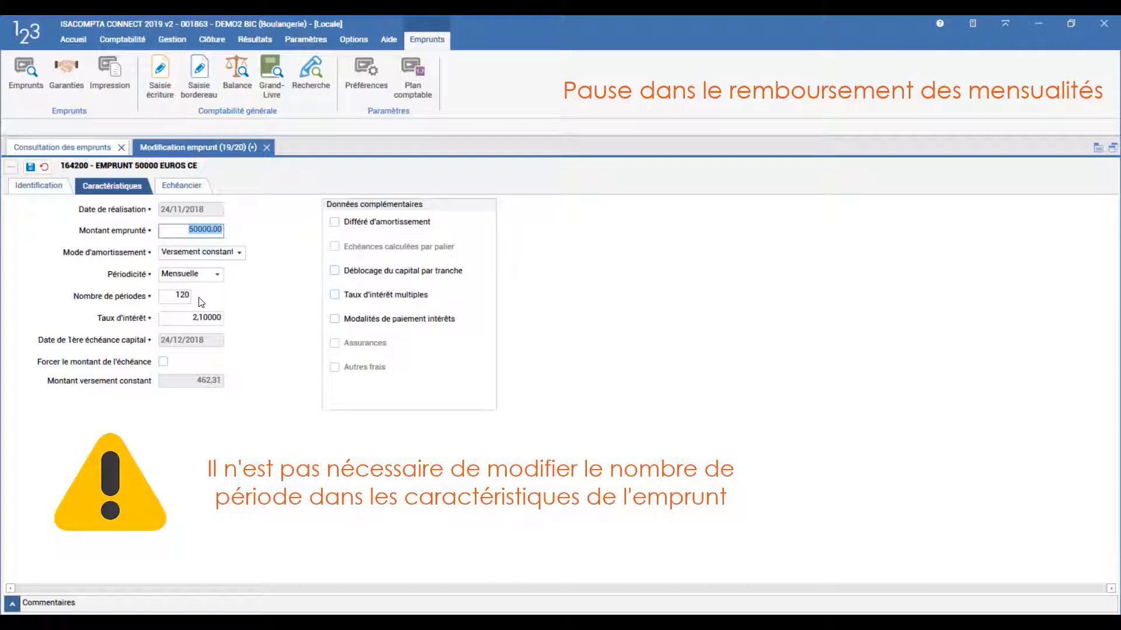
click(193, 187)
drag(1112, 516, 1101, 237)
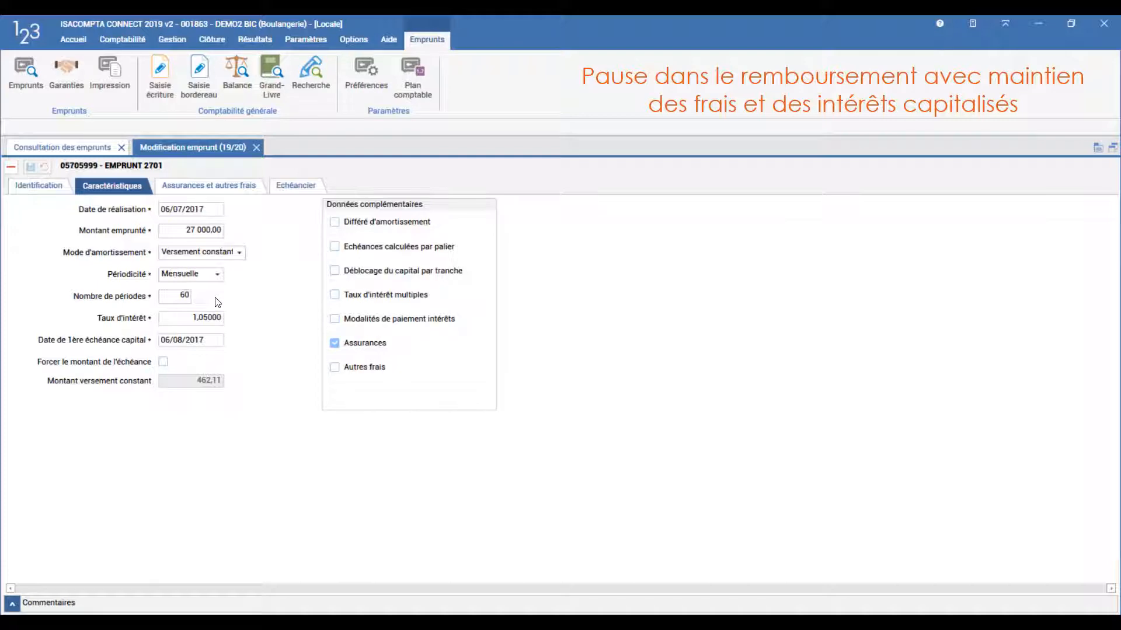
Review the schedule of EMPRUNT 2701 and enable Différé d'amortissement in the loan's characteristics
click(281, 187)
scroll(1103, 380, down, 5)
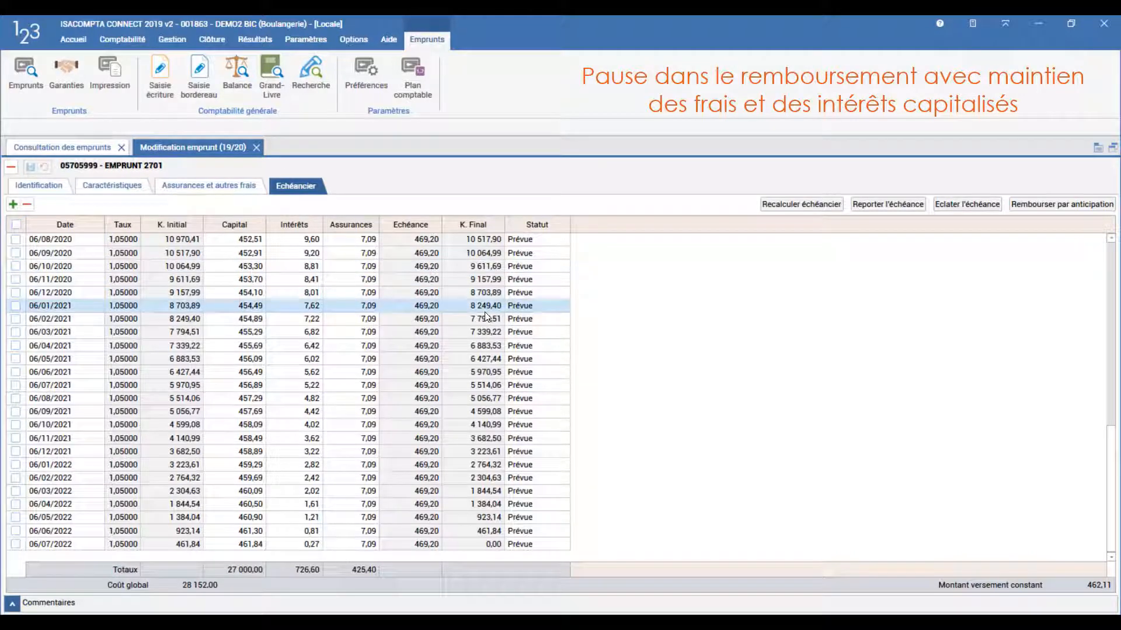
click(120, 183)
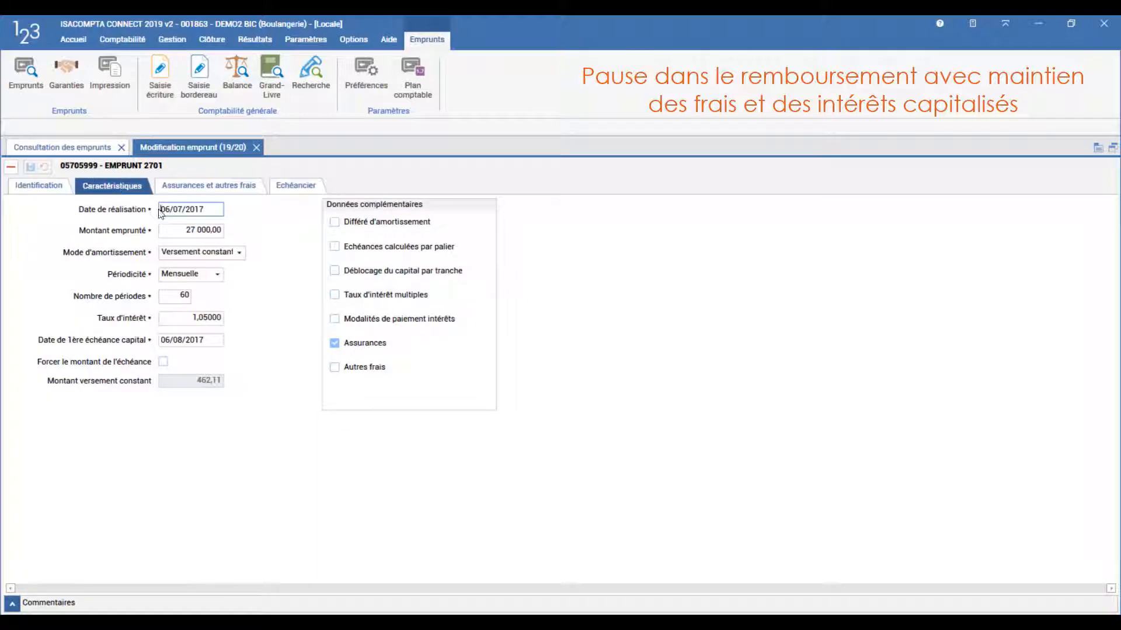
click(375, 225)
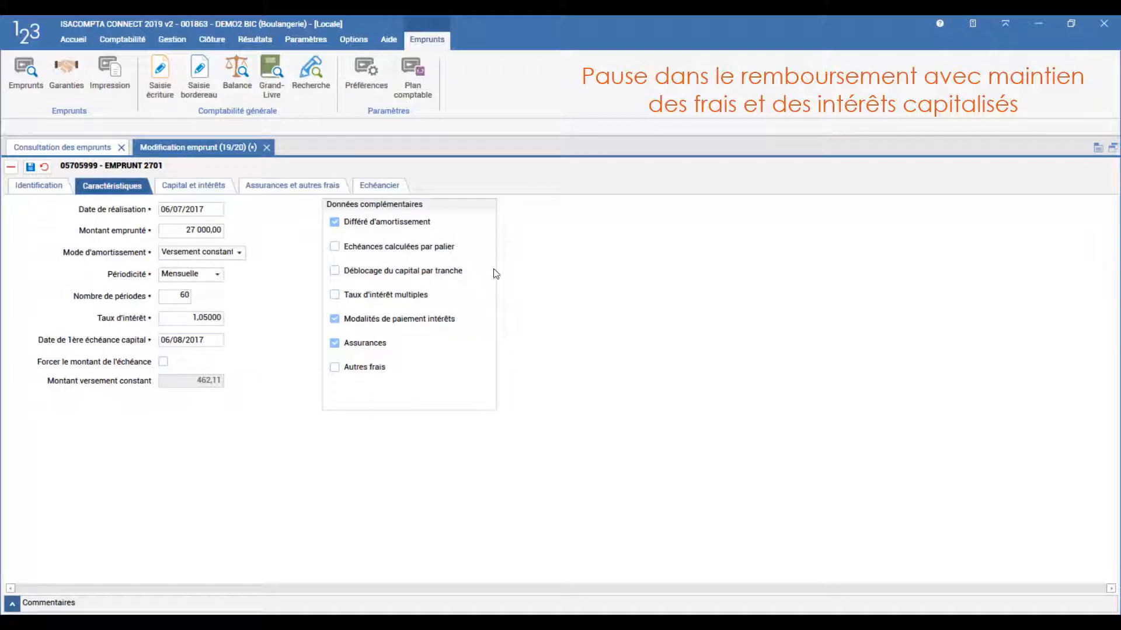
Set the deferral type to Intérêts capitalisables with 6 deferred instalments and enable capitalisation at the end of the deferral
click(193, 185)
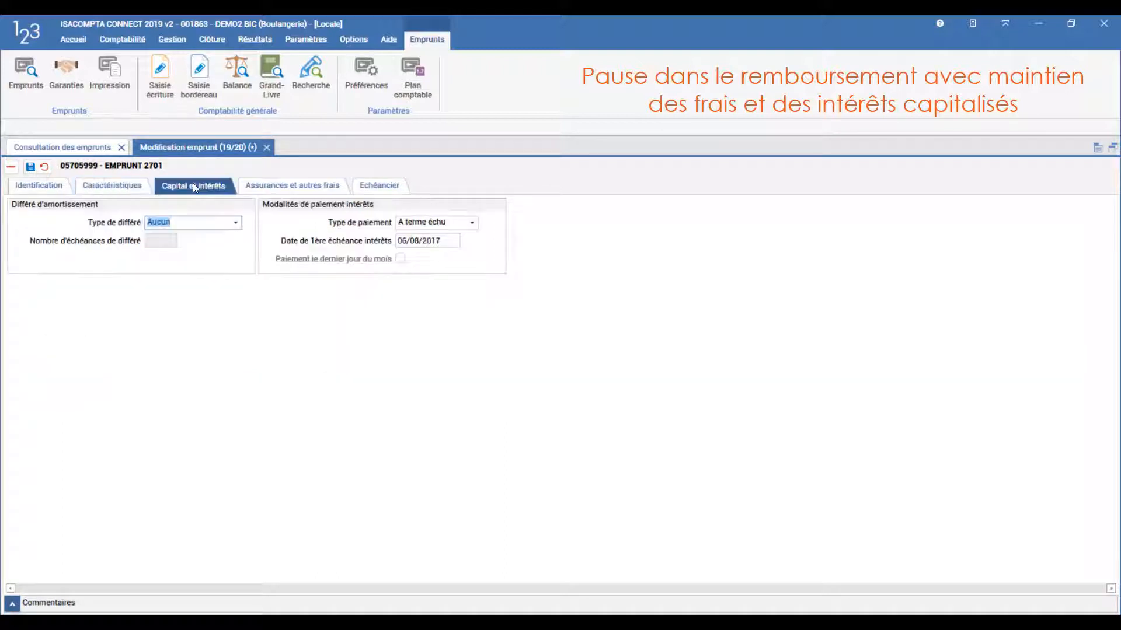
click(236, 223)
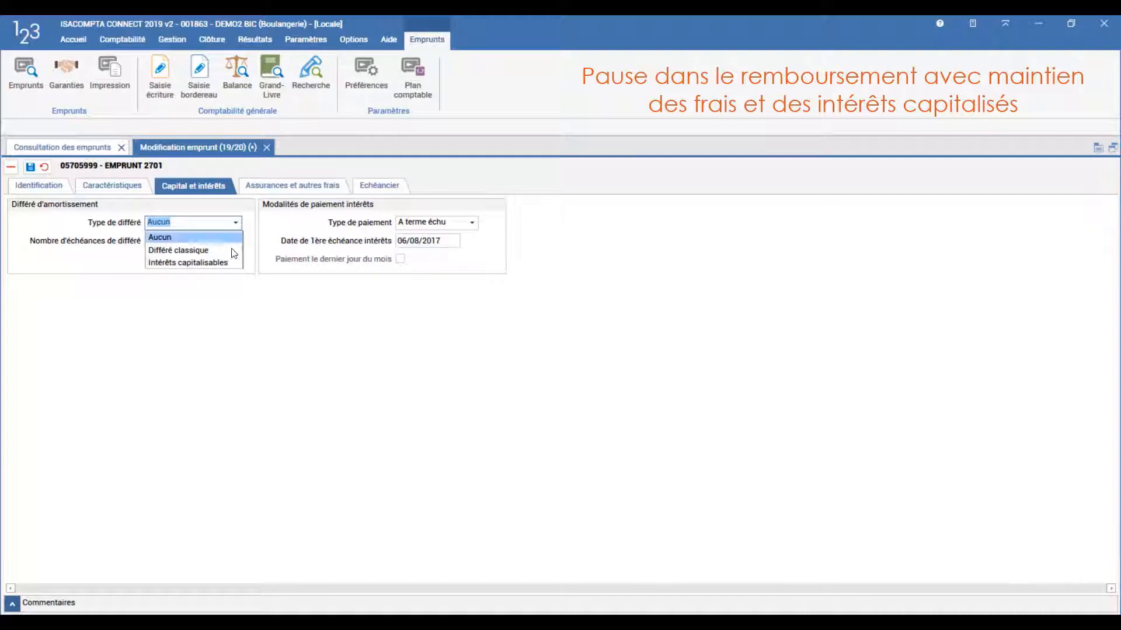
click(227, 263)
click(171, 241)
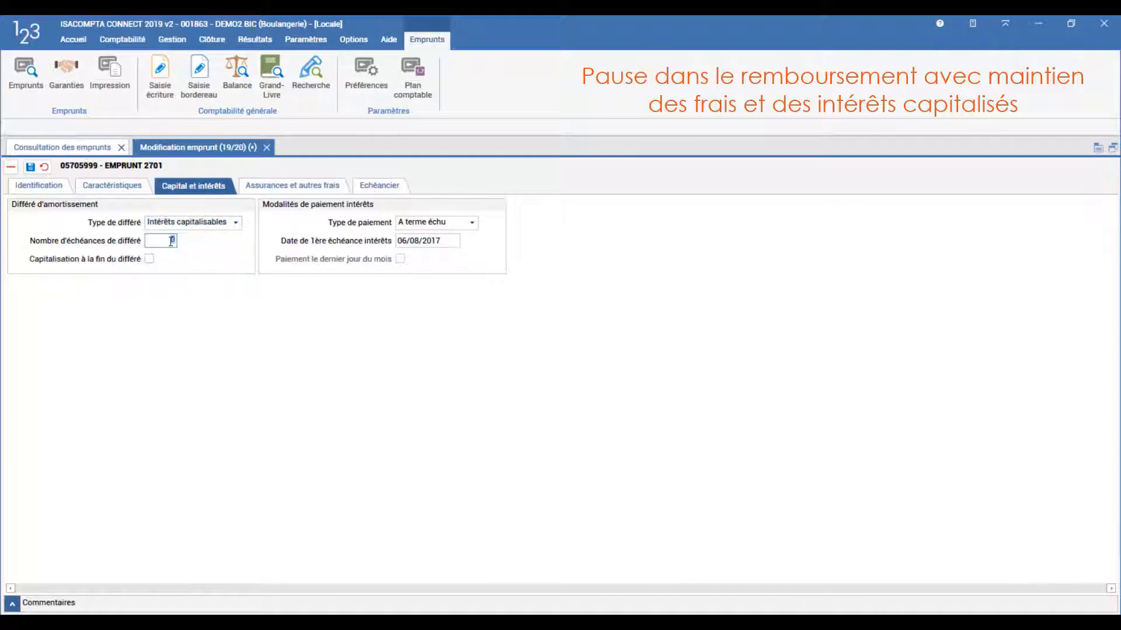
text(6)
click(150, 260)
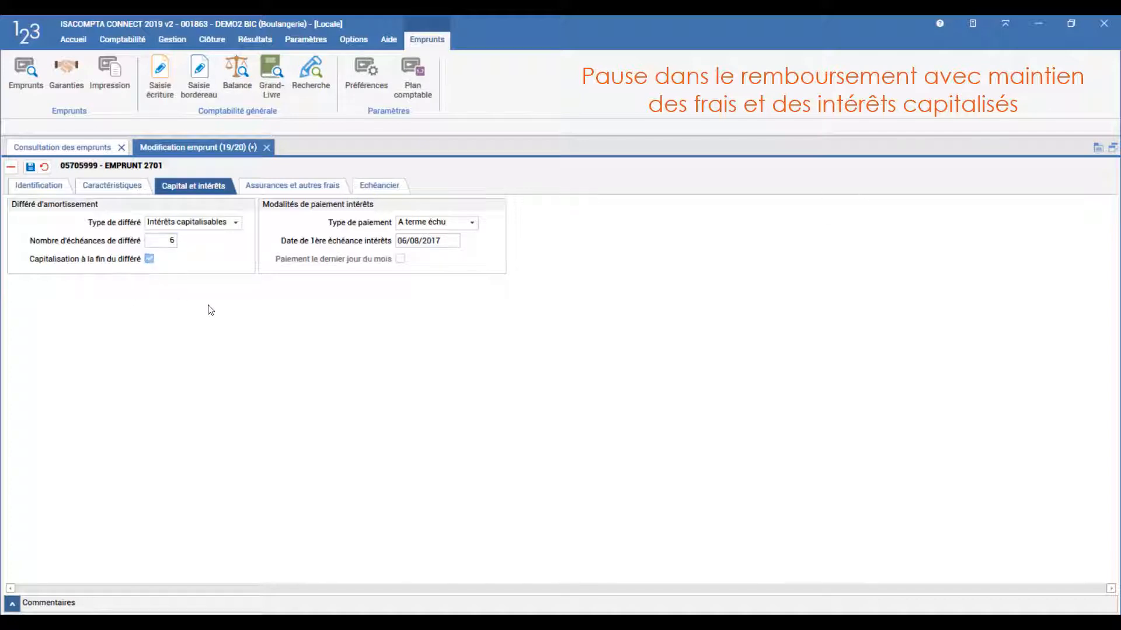
Return to the schedule without recalculating it and set the capital to 0 for the instalments from 06/04/2020 to 06/09/2020
click(380, 186)
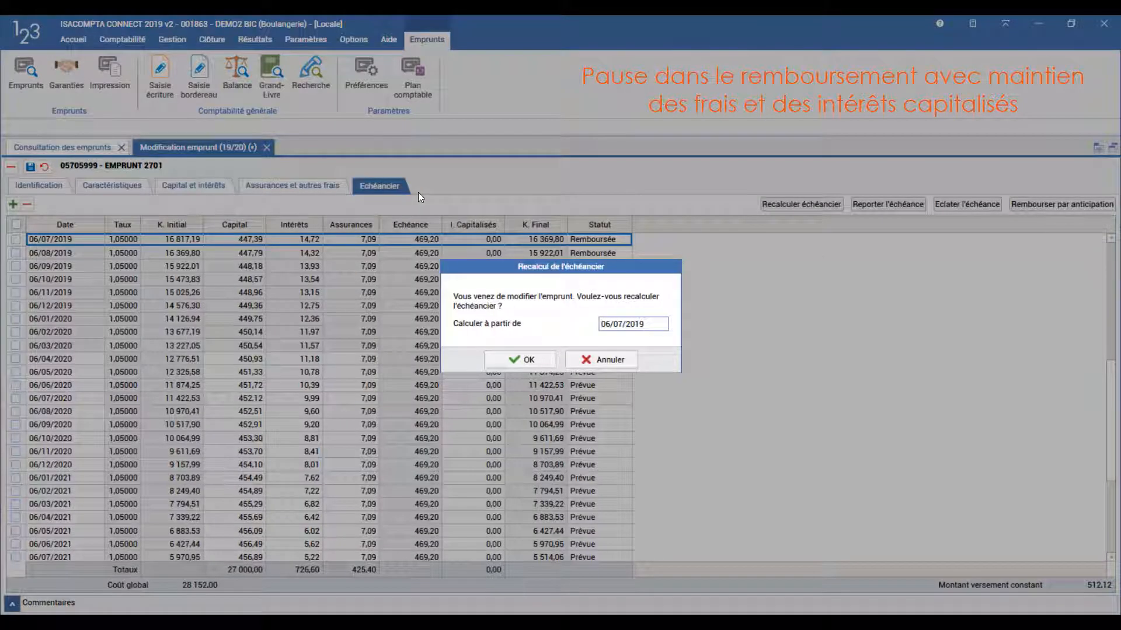
click(615, 365)
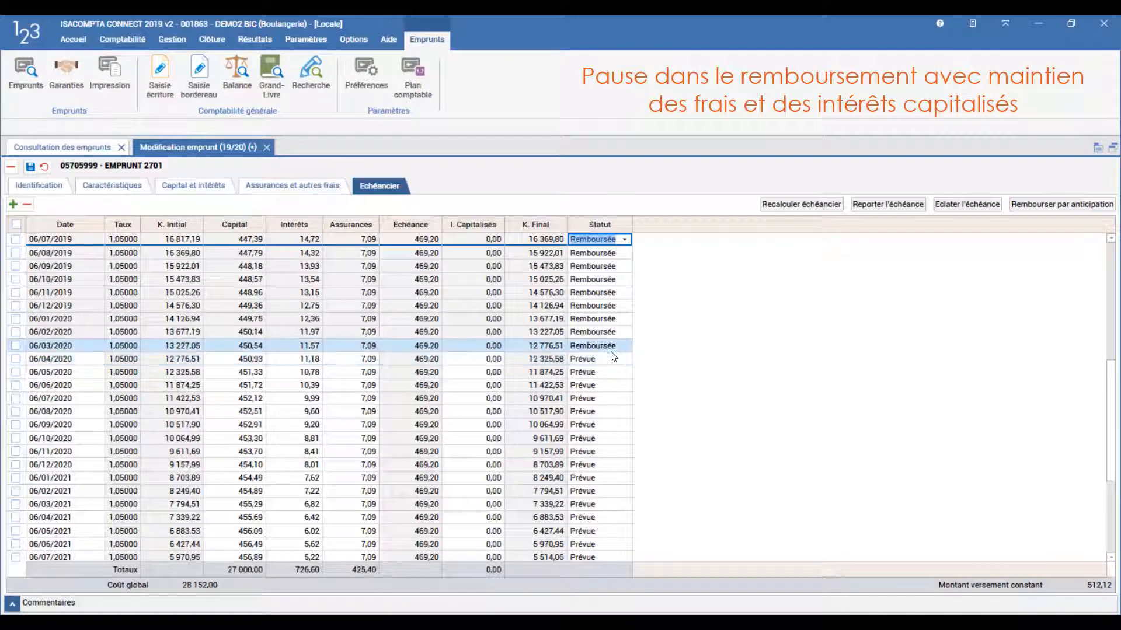
click(255, 358)
text(0)
key(Down)
text(0)
key(Down)
text(0)
key(Down)
text(0)
key(Down)
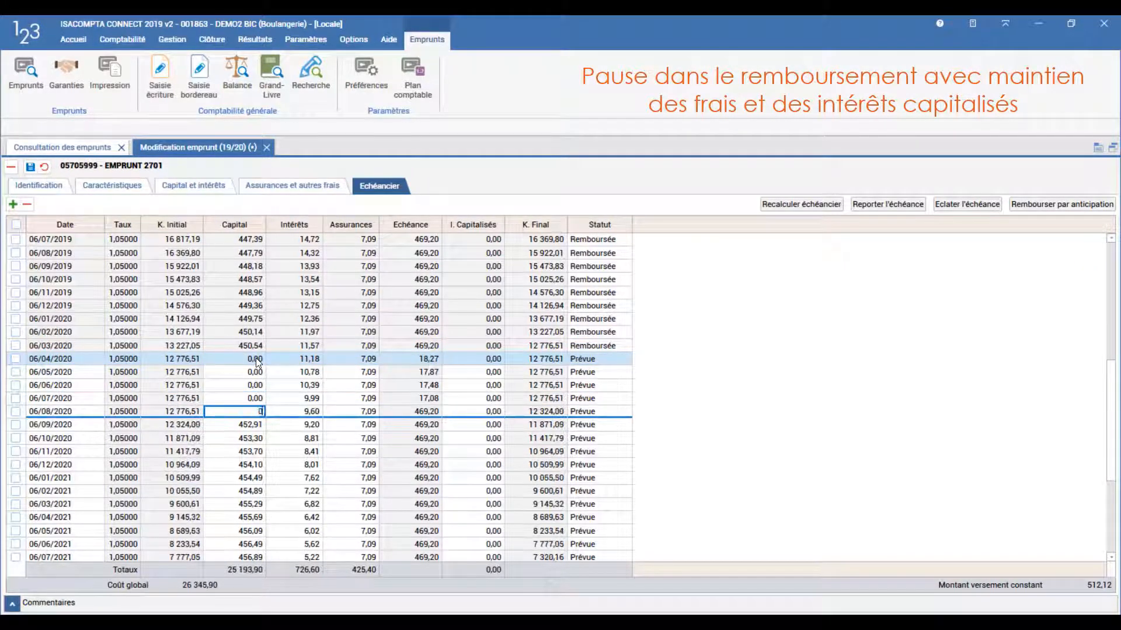
Copy the 06/04/2020 interest amount and set the interest to 0 for the instalments from 06/04/2020 to 06/09/2020
key(Right)
key(Up)
key(Up)
key(Up)
key(Up)
key(Up)
key(ctrl+c)
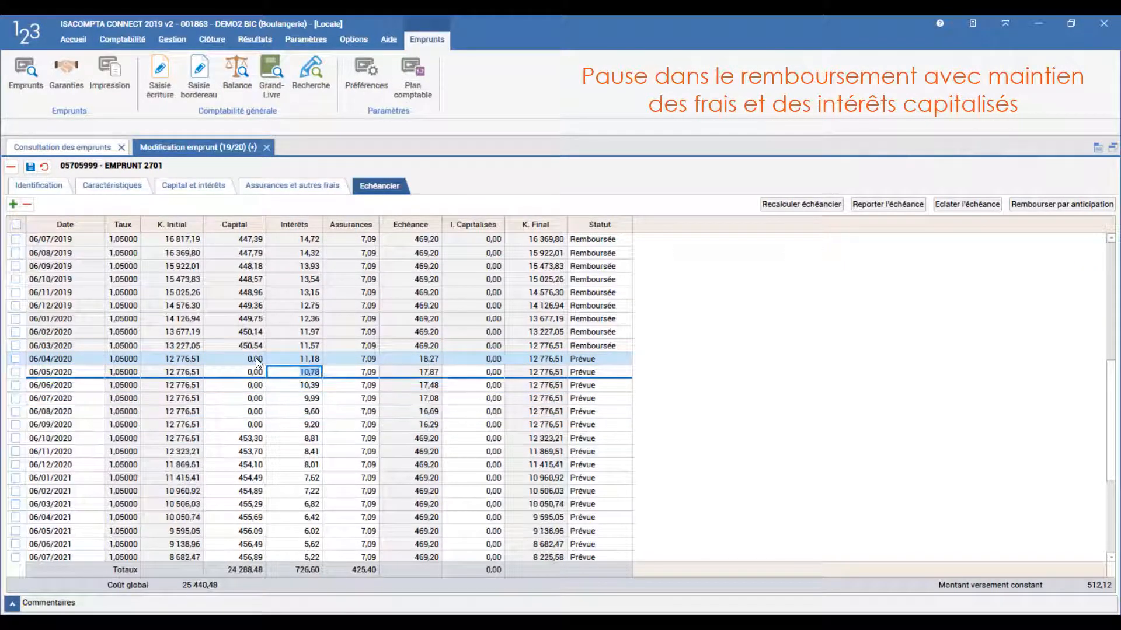
text(0)
key(Down)
text(0)
key(Down)
text(0)
key(Down)
text(0)
key(Down)
key(0)
key(Down)
text(0)
Enter 11,18 as capitalised interest for the 06/04/2020 and 06/05/2020 instalments
key(Right)
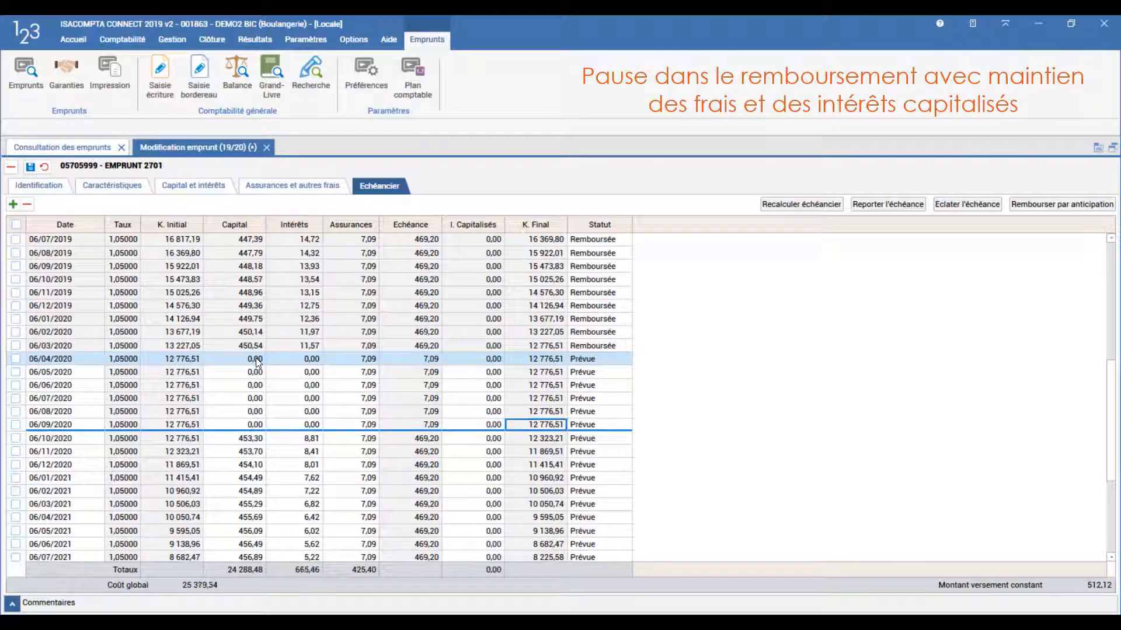
key(Up)
key(Up)
key(Up)
key(Up)
key(Up)
text(11,18)
key(Down)
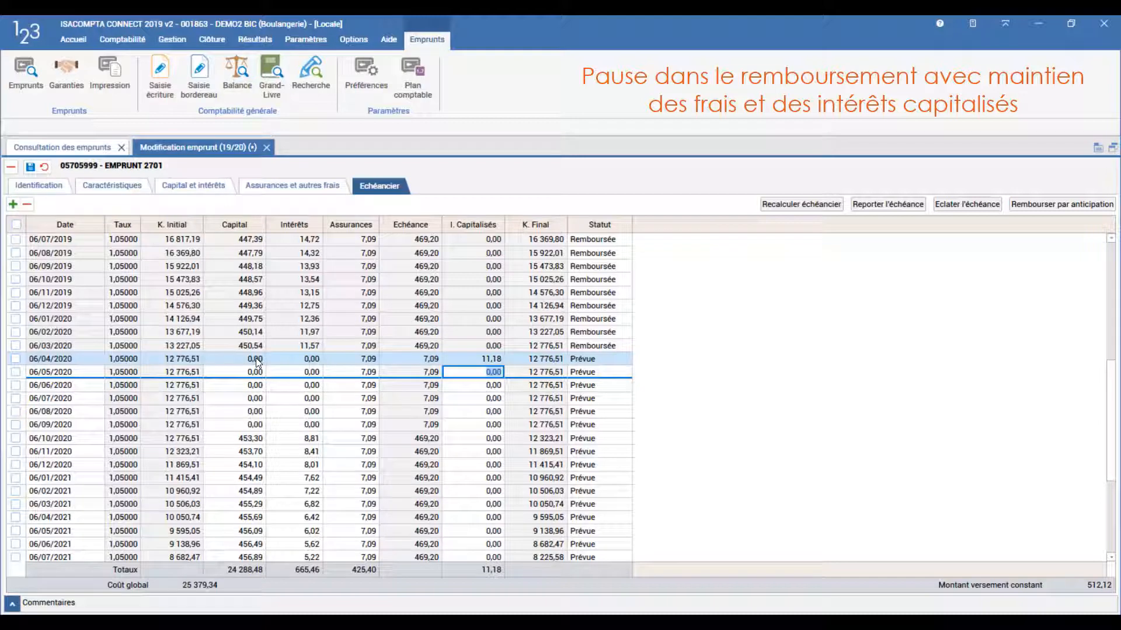
text(11,18)
Fill in 11,18 as capitalised interest for the instalments from 06/06/2020 to 06/09/2020
key(Tab)
key(Left)
key(Left)
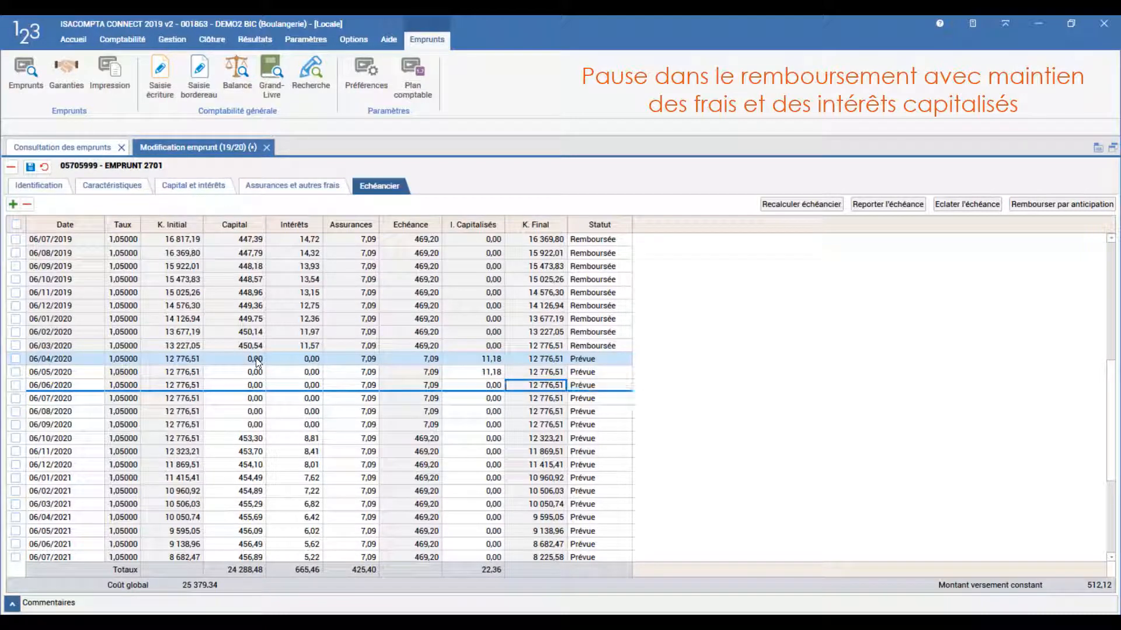
key(ctrl+v)
key(Return)
key(Down)
key(Left)
key(Left)
key(ctrl+v)
key(Return)
key(Down)
key(Left)
key(Left)
key(ctrl+v)
key(Return)
key(Down)
key(Left)
key(Left)
key(ctrl+v)
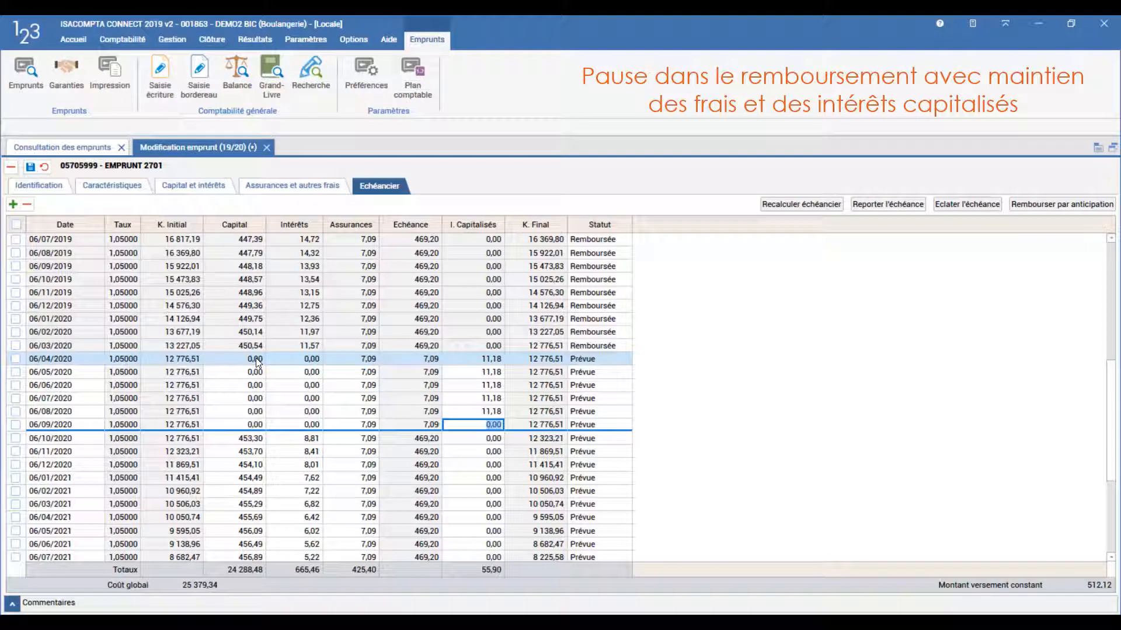
key(Return)
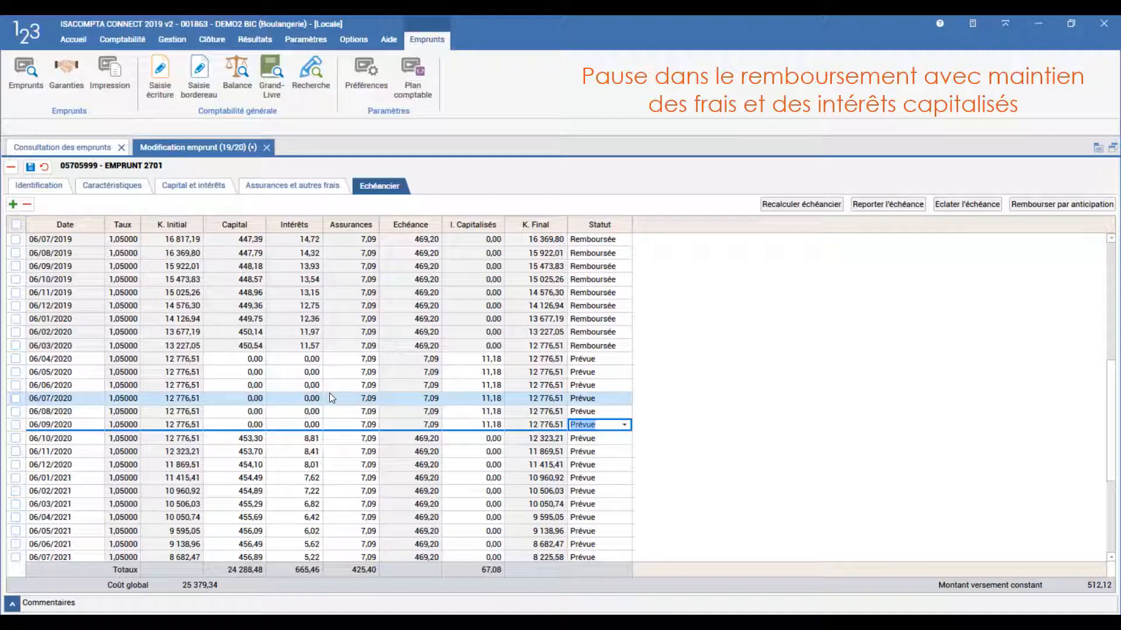
Extend the loan's number of periods to cover the six paused instalments and recalculate the schedule from 06/10/2020
scroll(329, 398, down, 1)
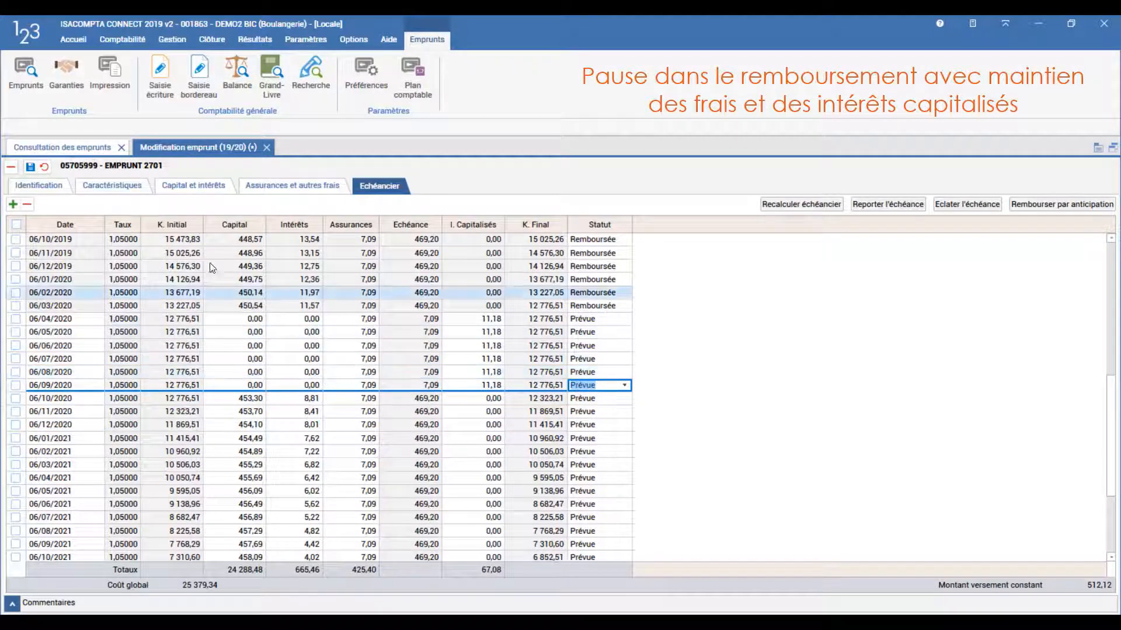
click(112, 186)
click(187, 295)
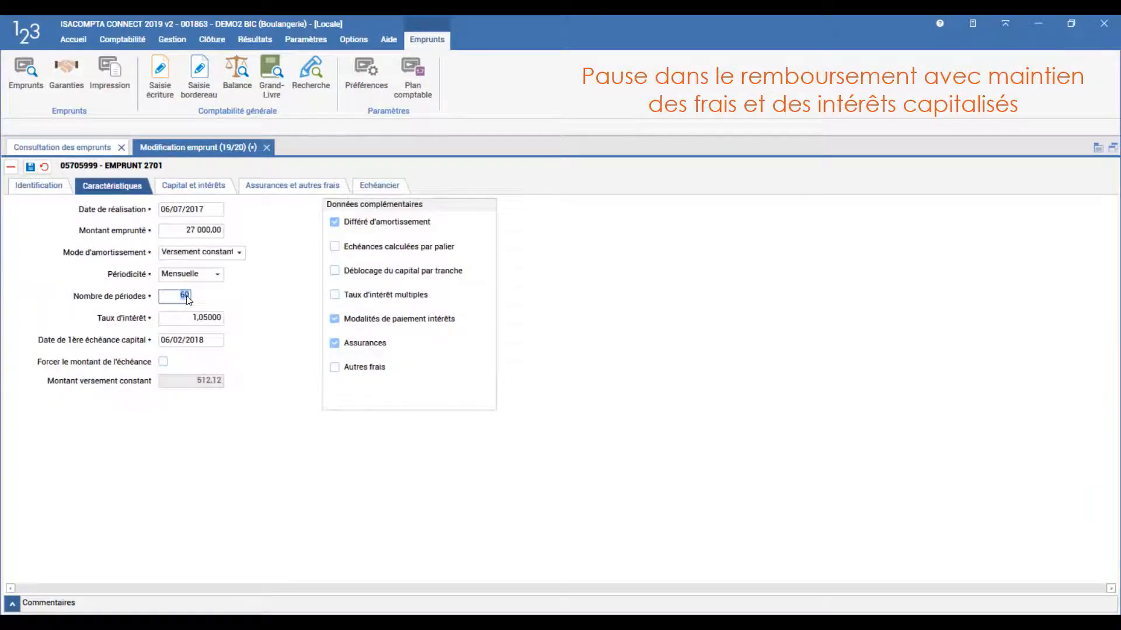
text(6)
click(401, 185)
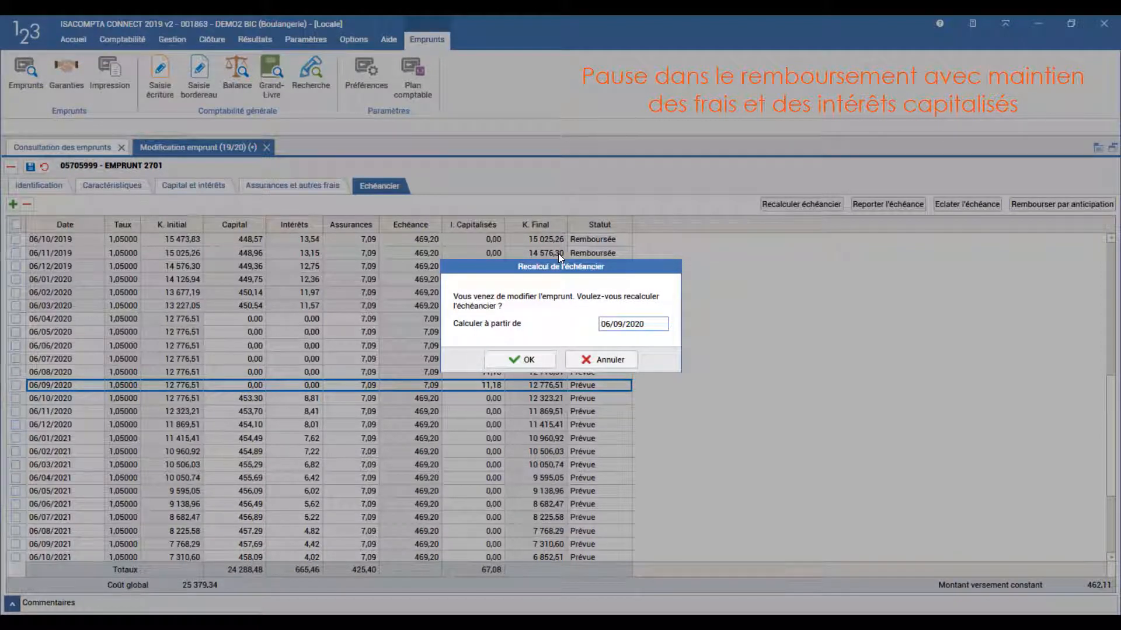
text(0610)
click(531, 360)
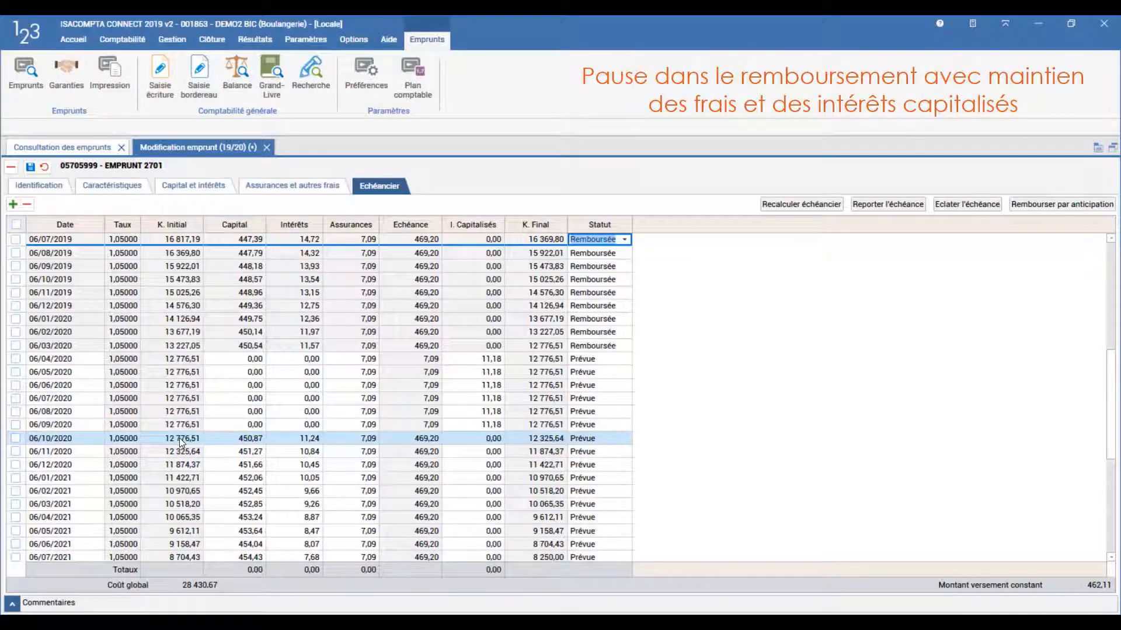
For the 06/10/2020 instalment, enter 383,85 as capital, 78,26 as interest and -67,08 as capitalised interest
click(241, 438)
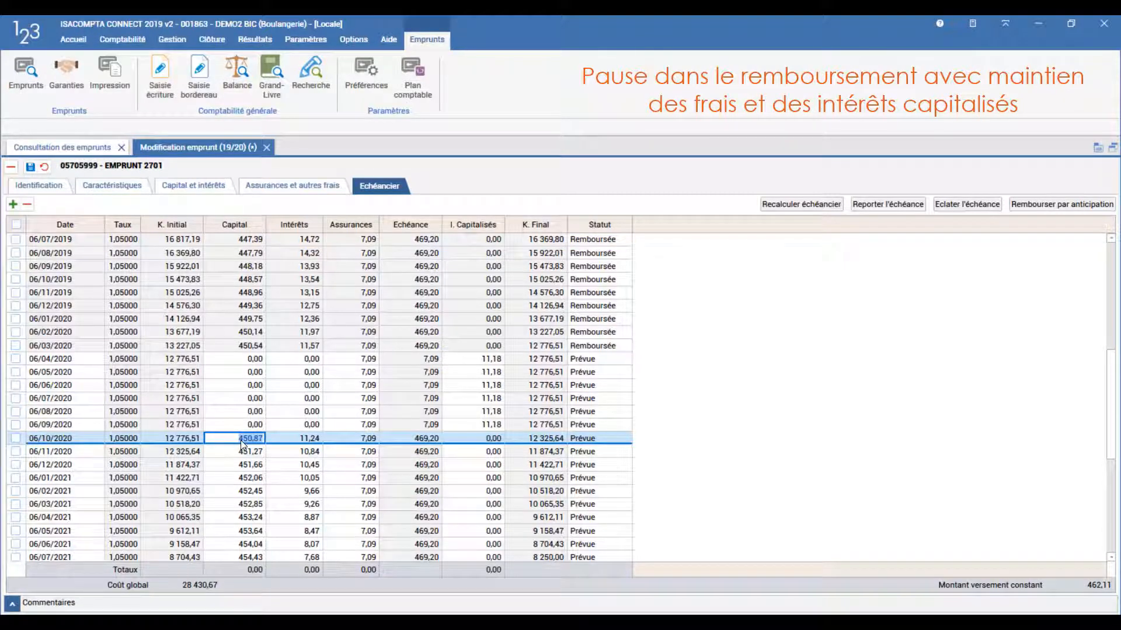
text(383,85)
key(Tab)
text(7)
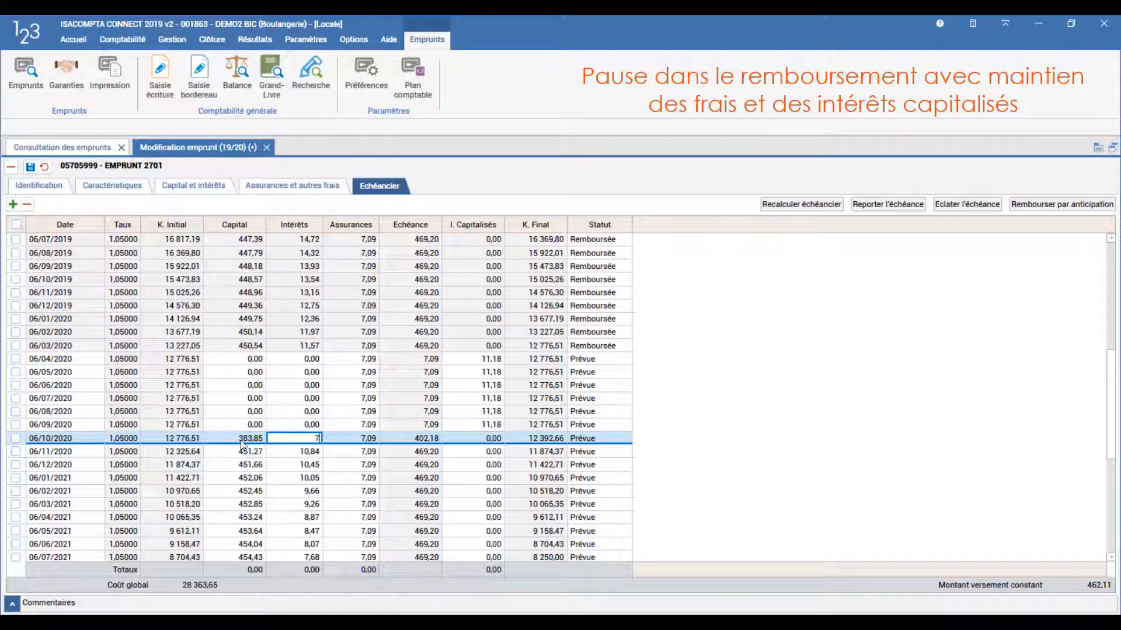
text(8,26)
key(Tab)
key(Tab)
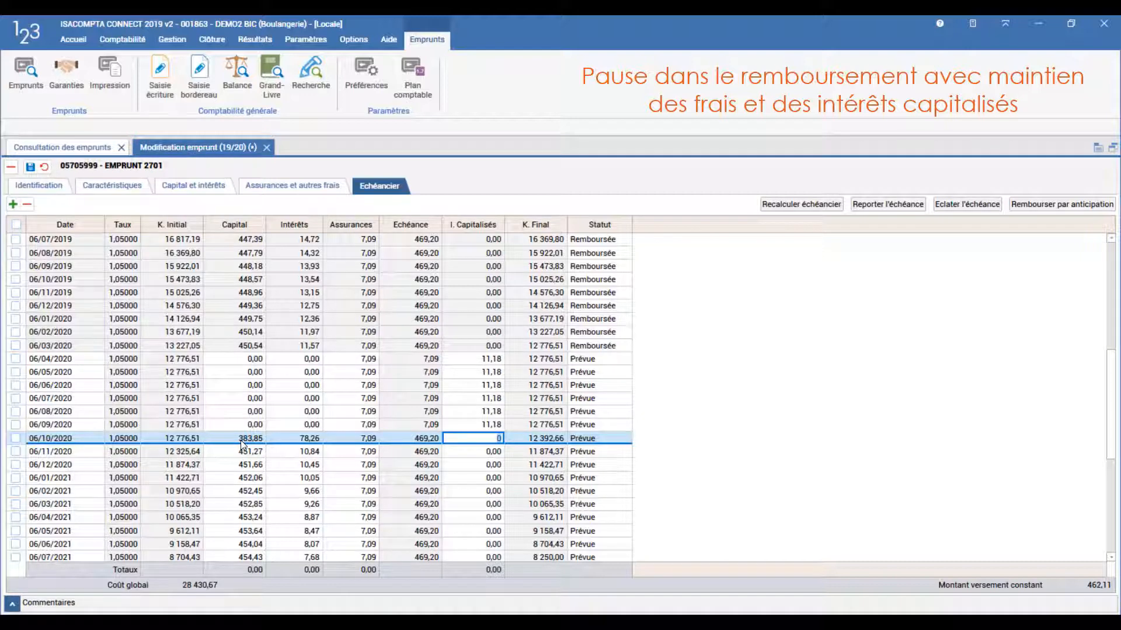
text(-67,08)
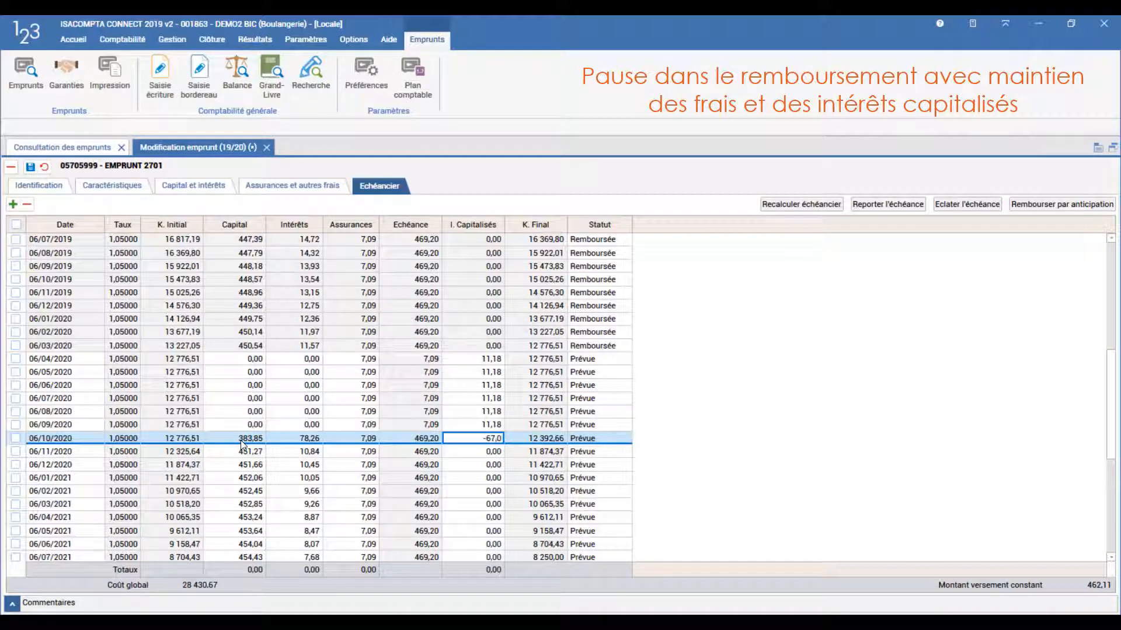
key(Tab)
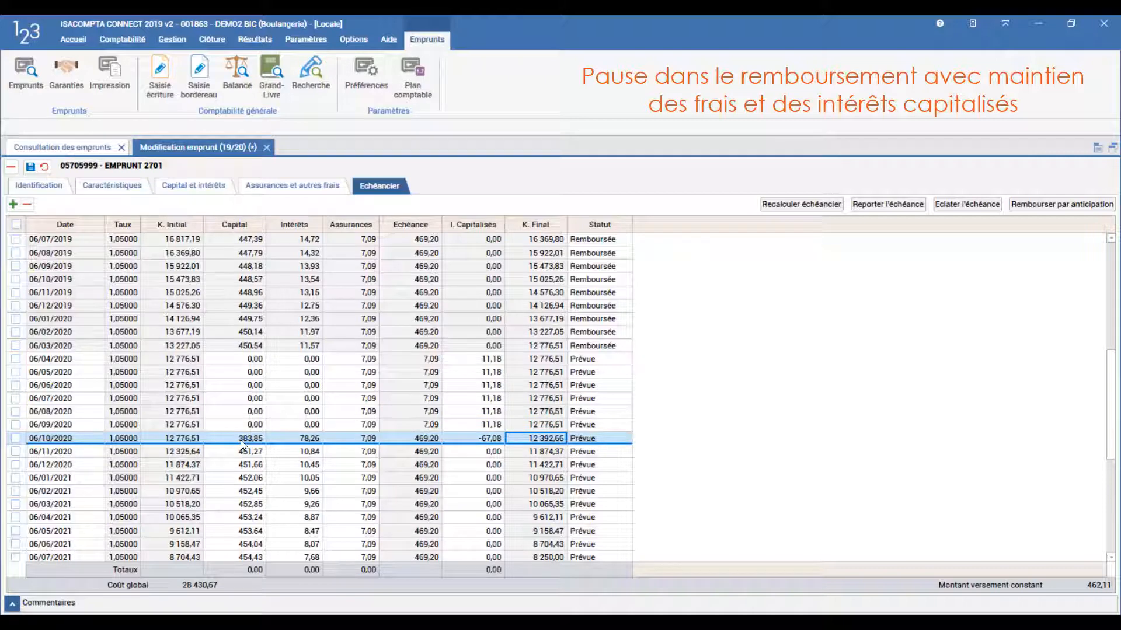
Set the loan's number of periods to 67 and return to the schedule without recalculating it
scroll(528, 478, down, 6)
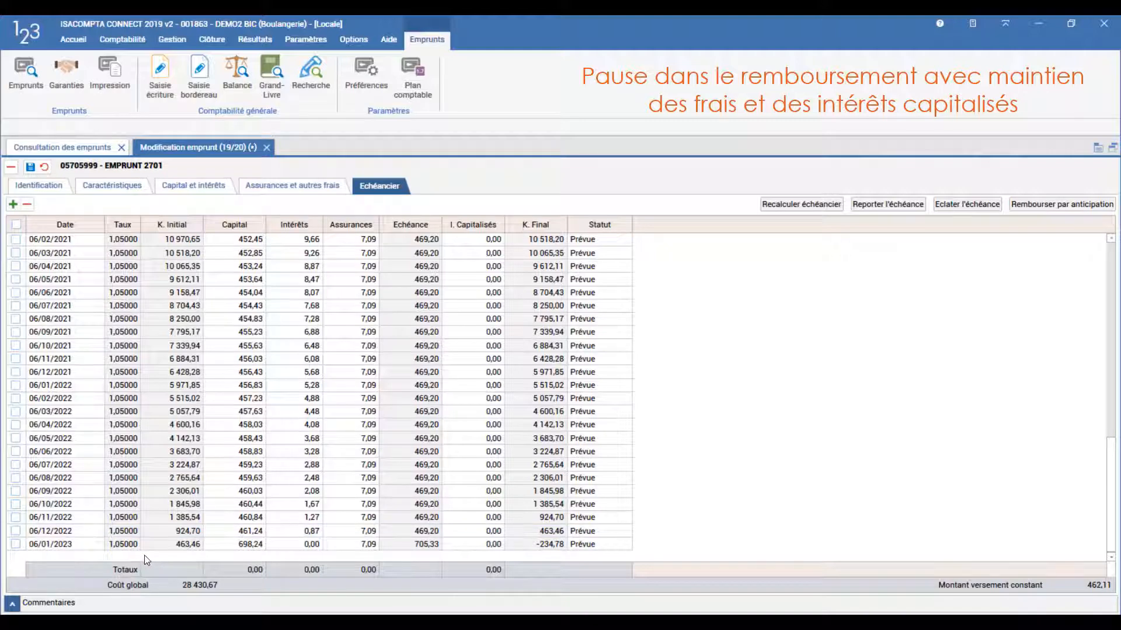
scroll(355, 461, up, 5)
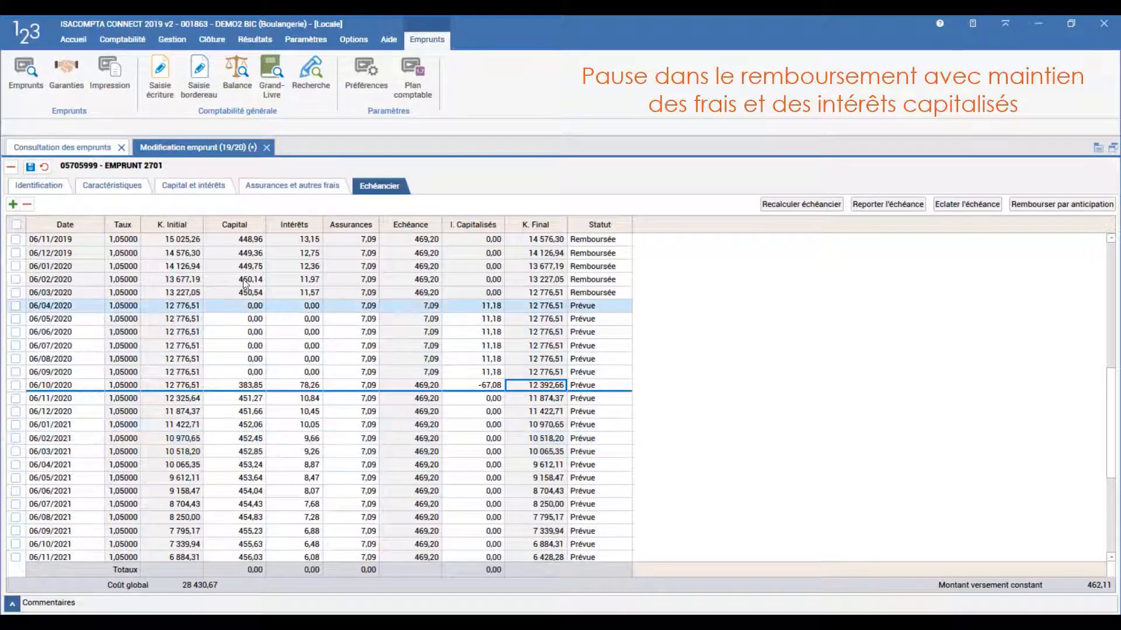
click(130, 187)
double_click(184, 297)
text(67)
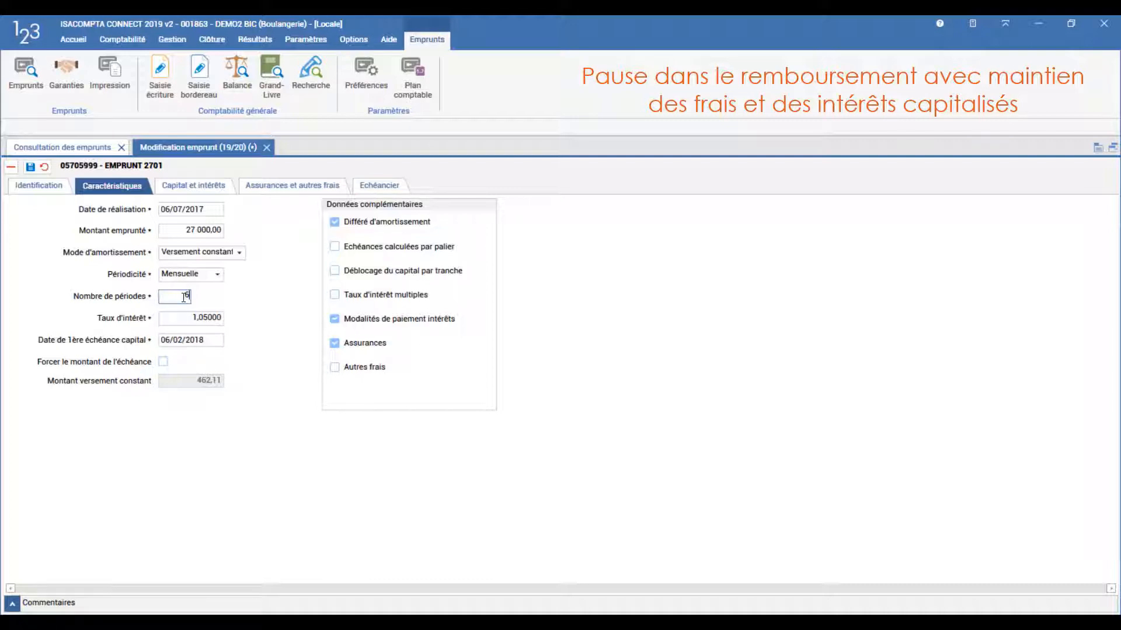
click(373, 185)
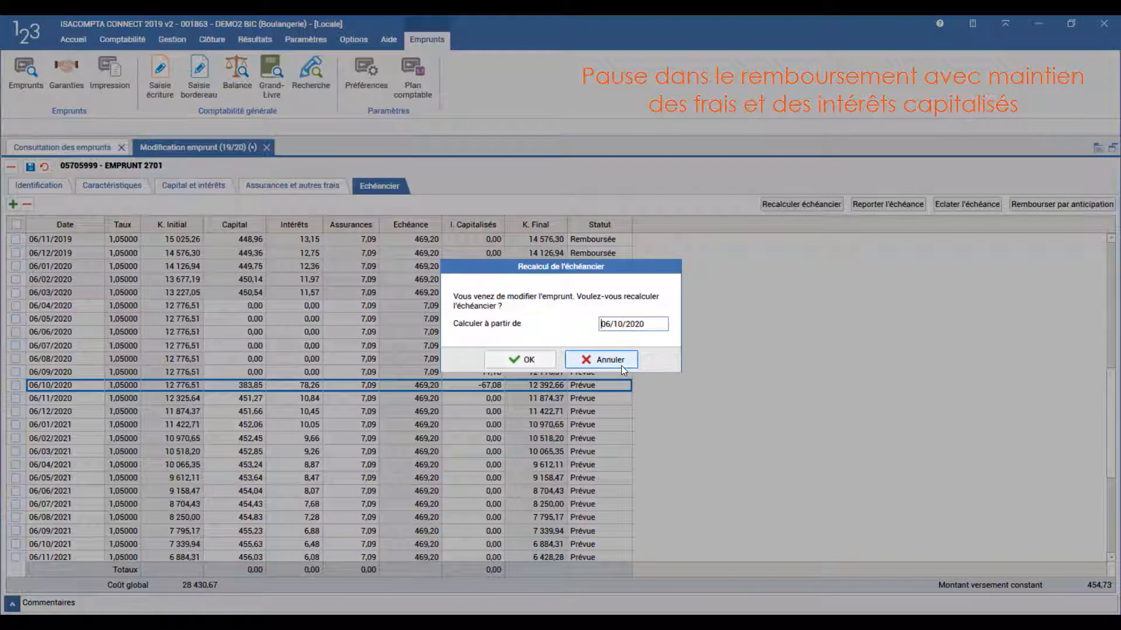
click(601, 359)
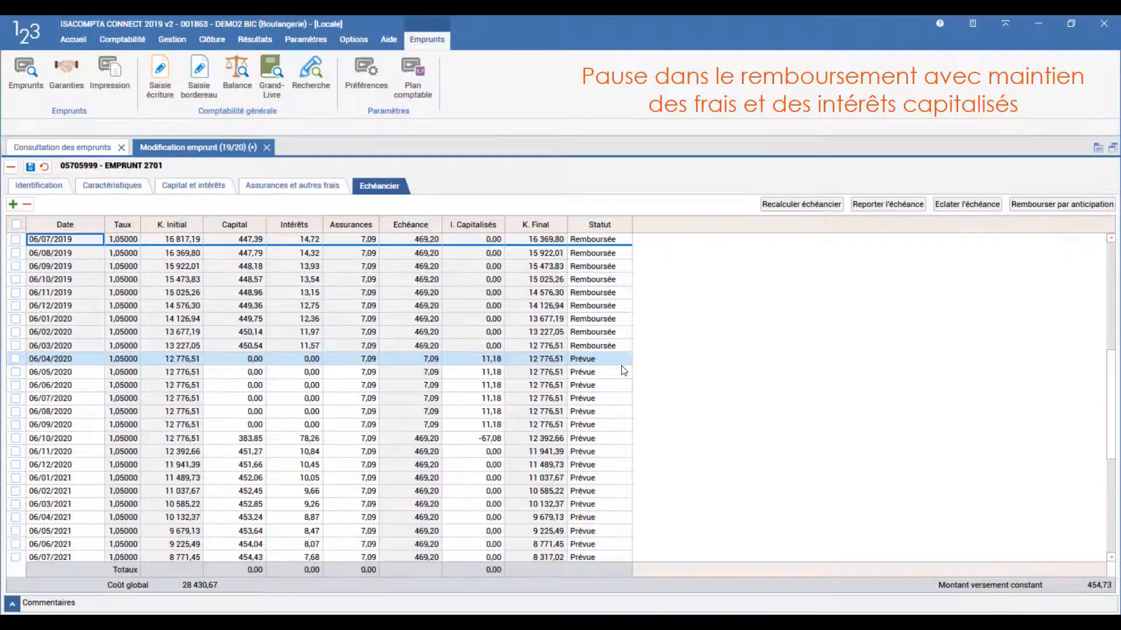
Add an instalment dated 06/02/2023 at the end of the schedule
scroll(624, 370, down, 2)
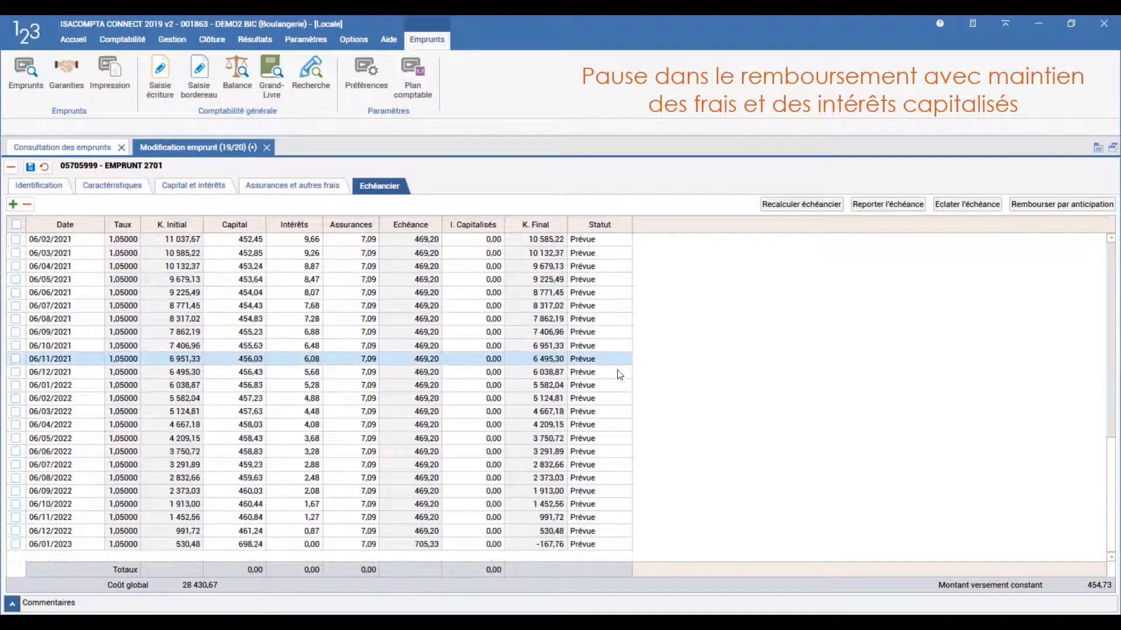
click(62, 546)
click(13, 203)
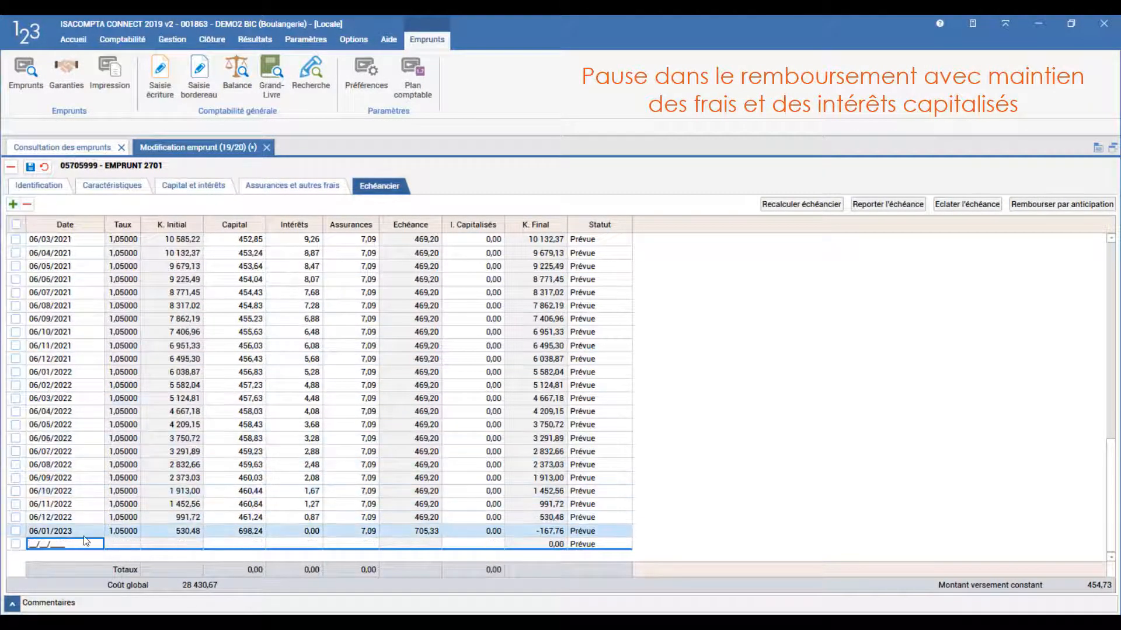
text(06/0)
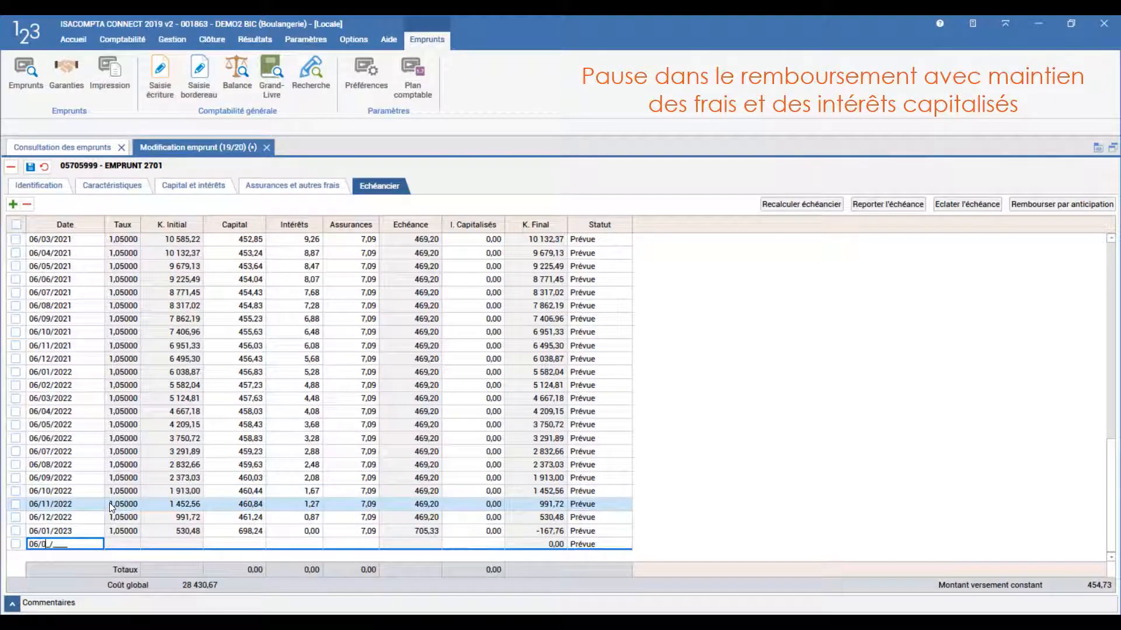
text(2/2023)
Set the 06/01/2023 instalment's capital to 461,65 and its interest to 0,46
click(234, 531)
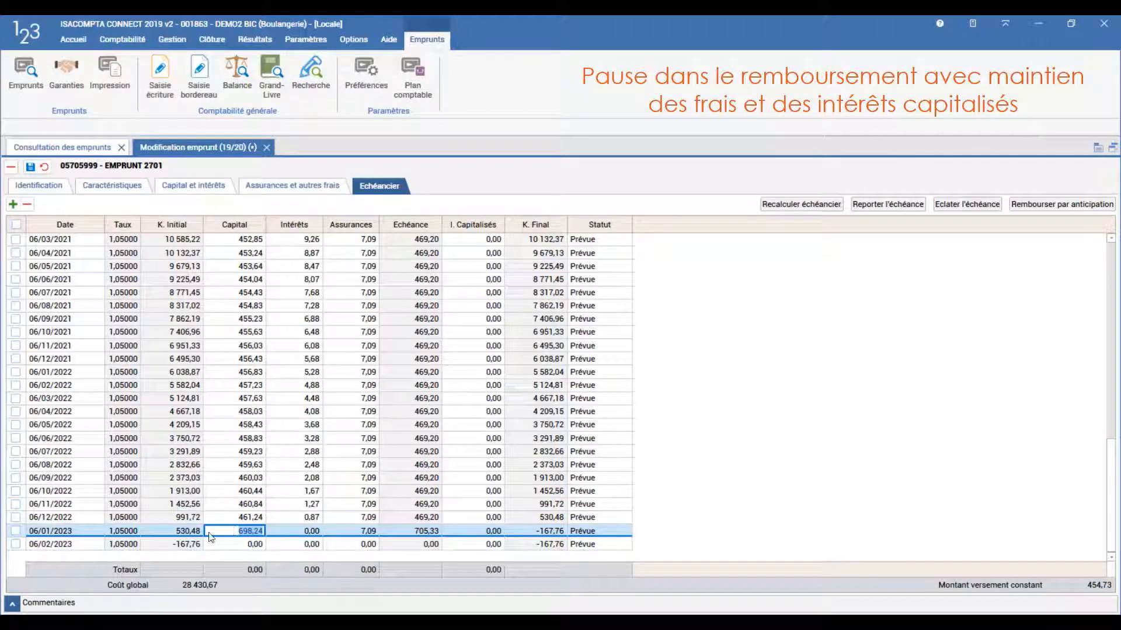
text(061,)
text(65)
key(Tab)
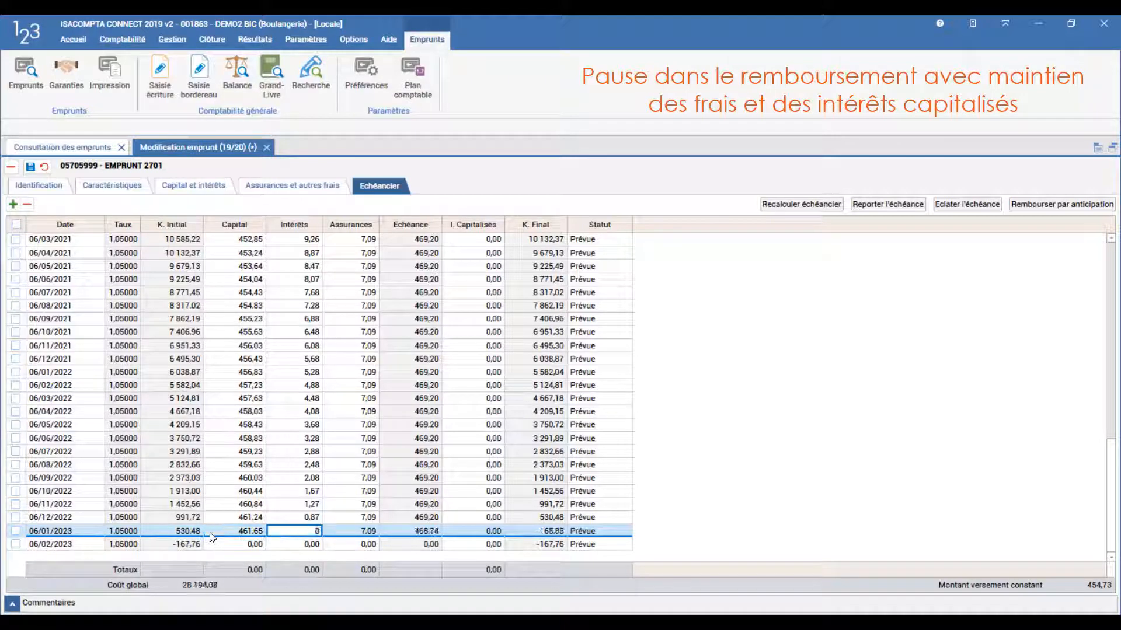
text(0,46)
key(Tab)
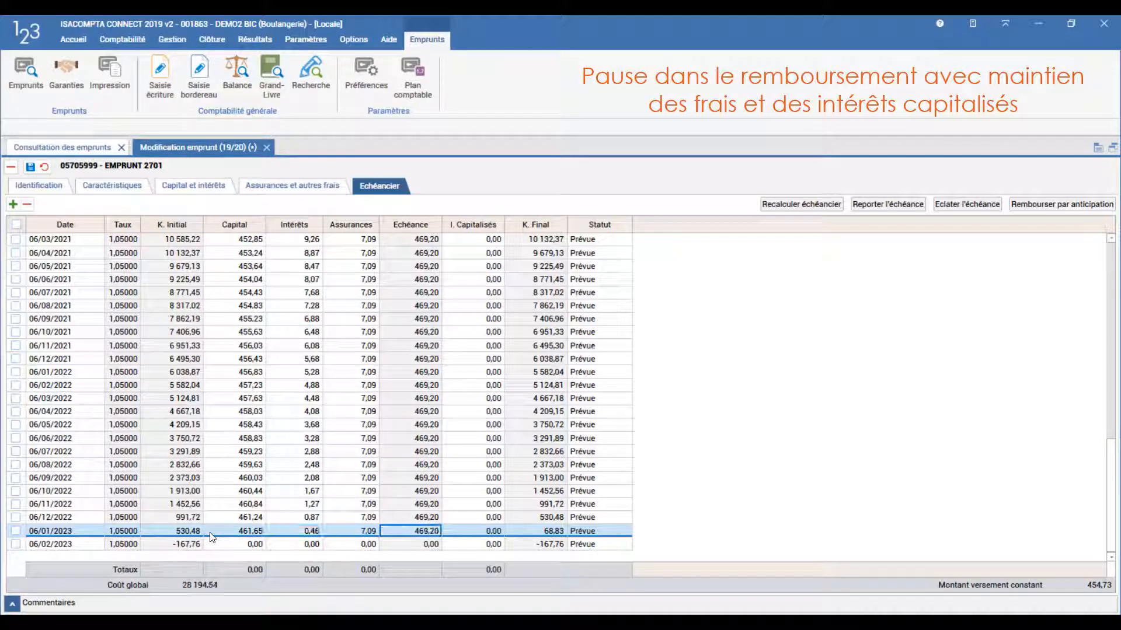
Enter 68,83 as capital and 0,06 as interest for the final 06/02/2023 instalment
key(Tab)
text(68,83)
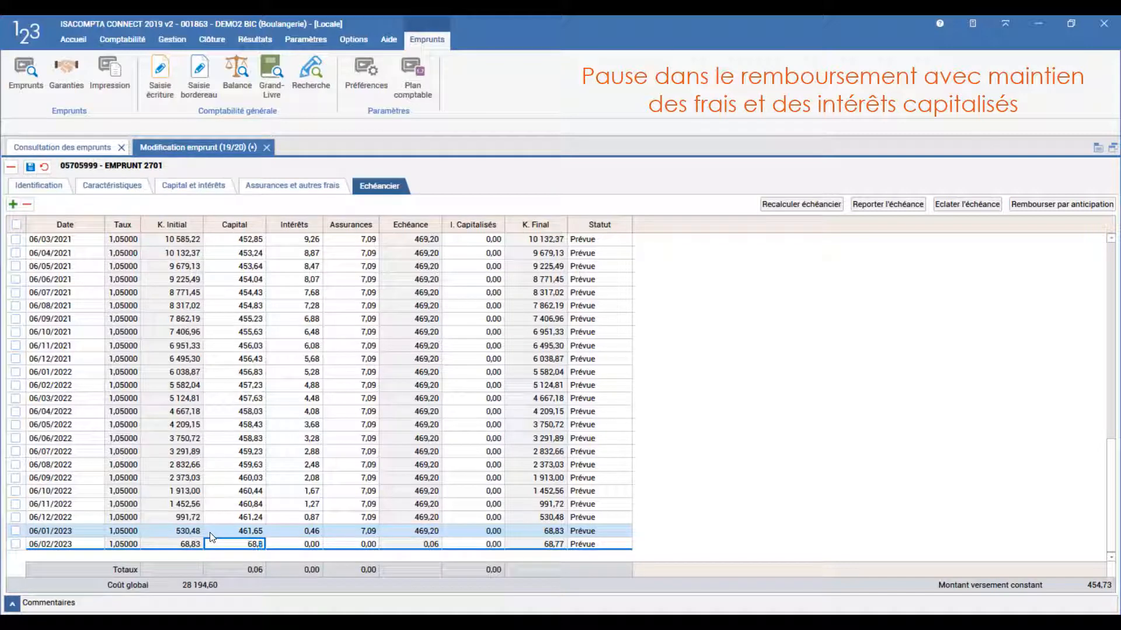
key(Tab)
text(0,06)
key(Tab)
key(Tab)
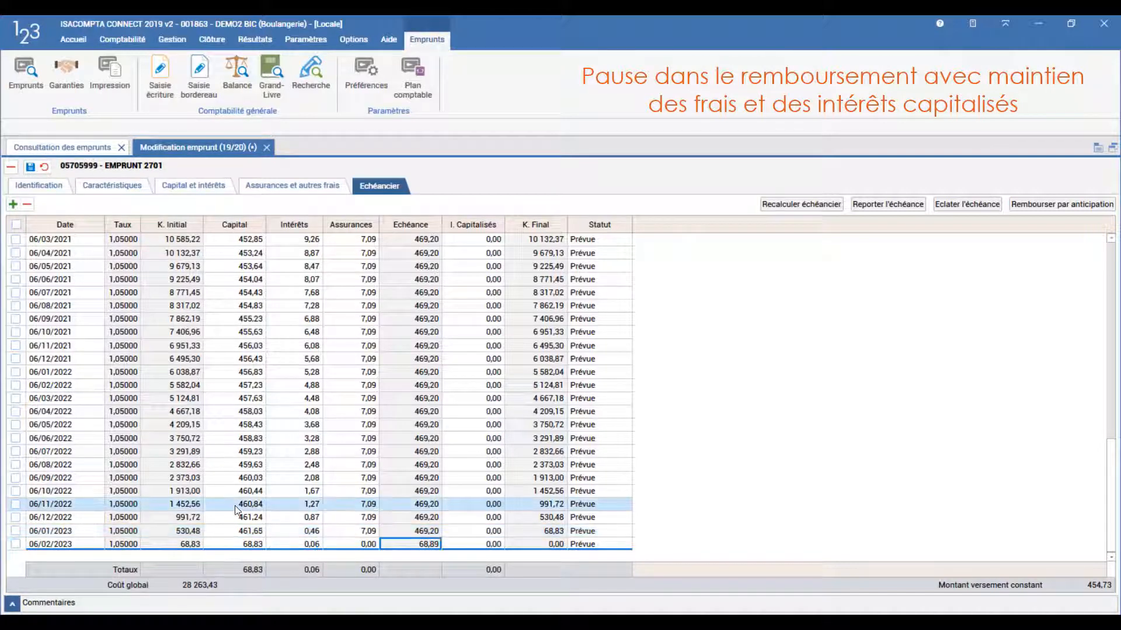